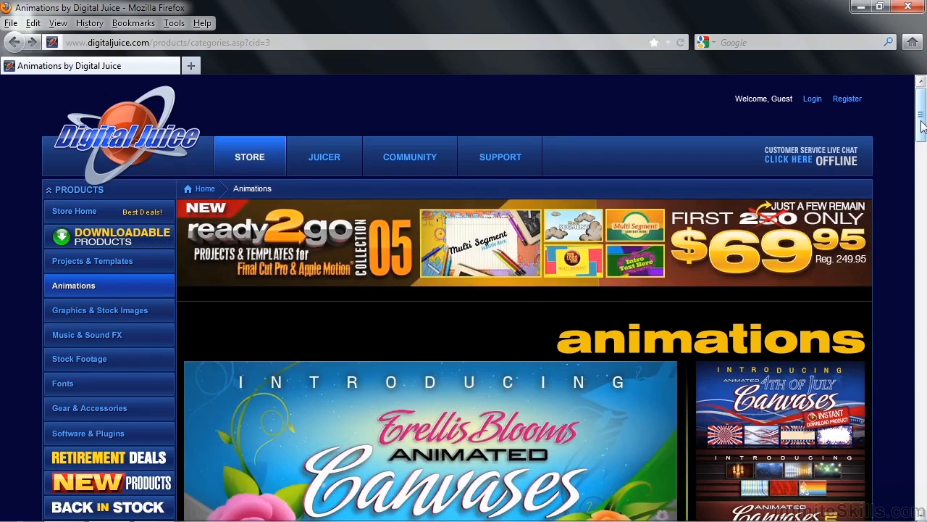
Look through the Digital Juice animations catalogue and view the Editor's Toolkit Pro Single 001: Corporate Blues product page
left_click_drag(923, 126, 923, 507)
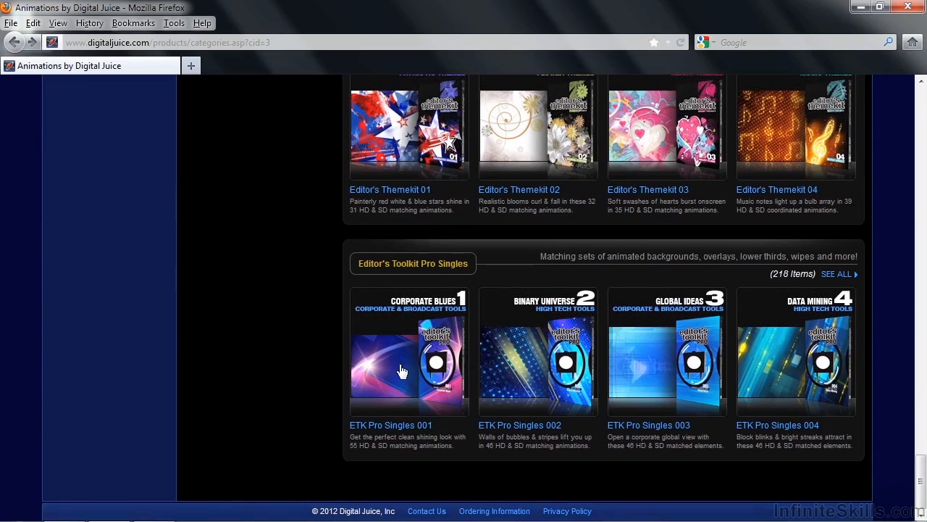
left_click(389, 383)
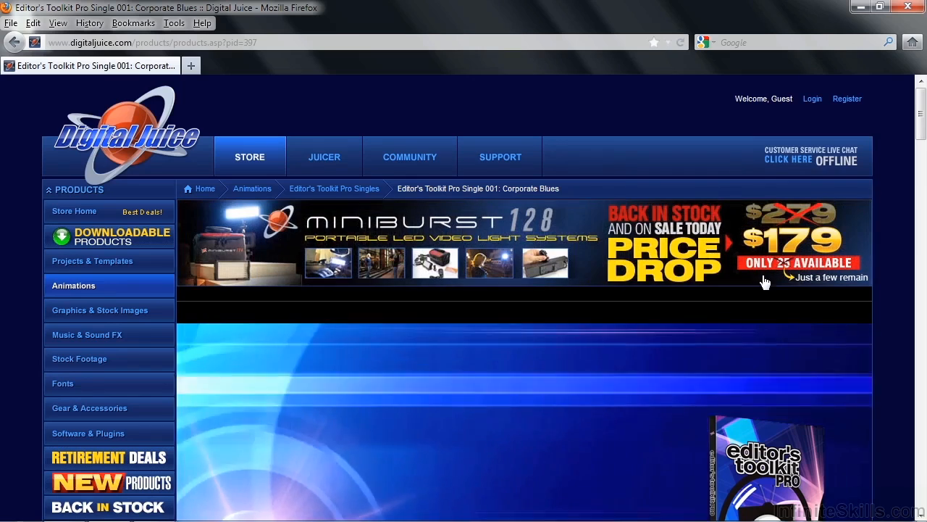
left_click_drag(921, 121, 922, 142)
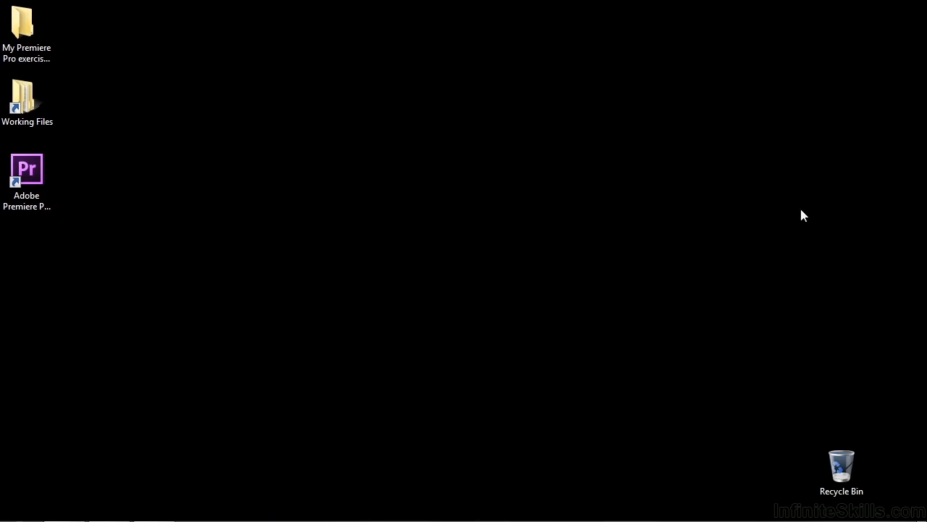
Launch Adobe Premiere Pro and create a project named "looping background" in the desktop folder My Premiere Pro exercise files
double_click(42, 176)
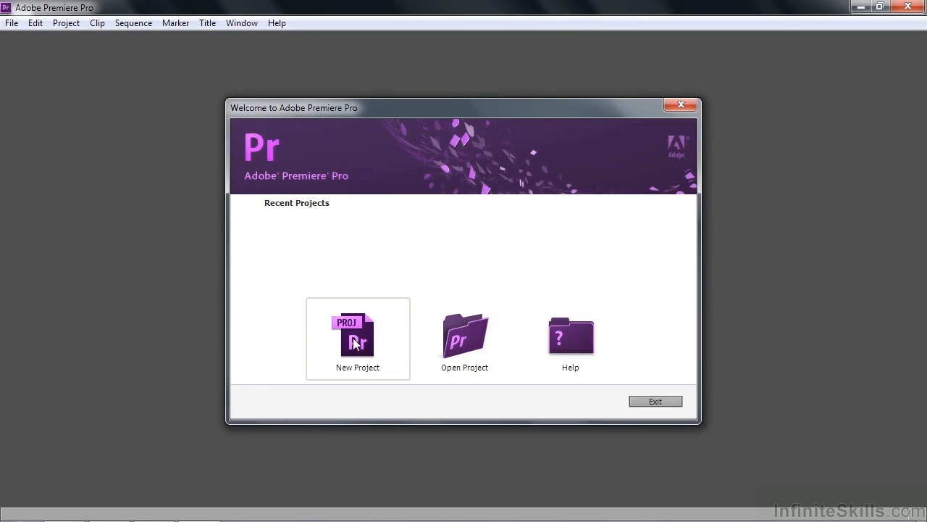
left_click(356, 345)
left_click(604, 383)
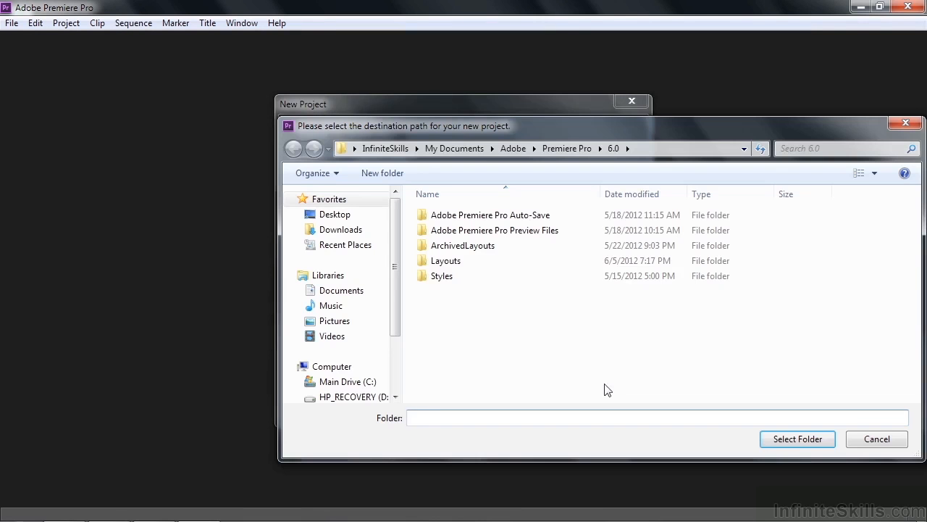
left_click(333, 215)
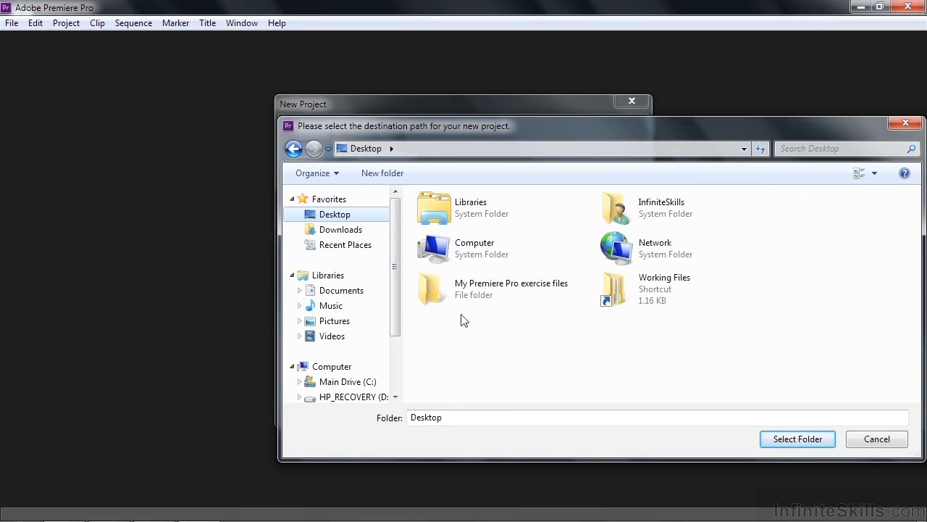
left_click(482, 296)
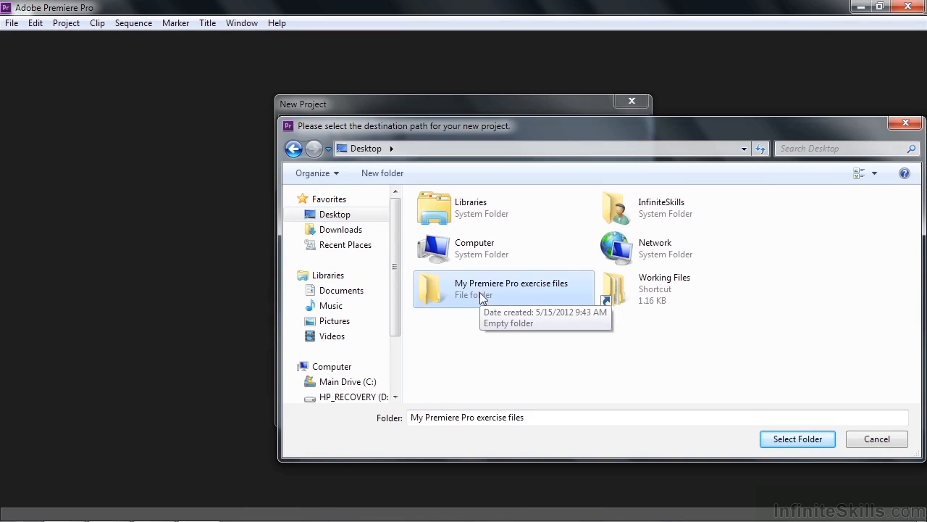
left_click(783, 440)
left_click_drag(447, 403, 296, 404)
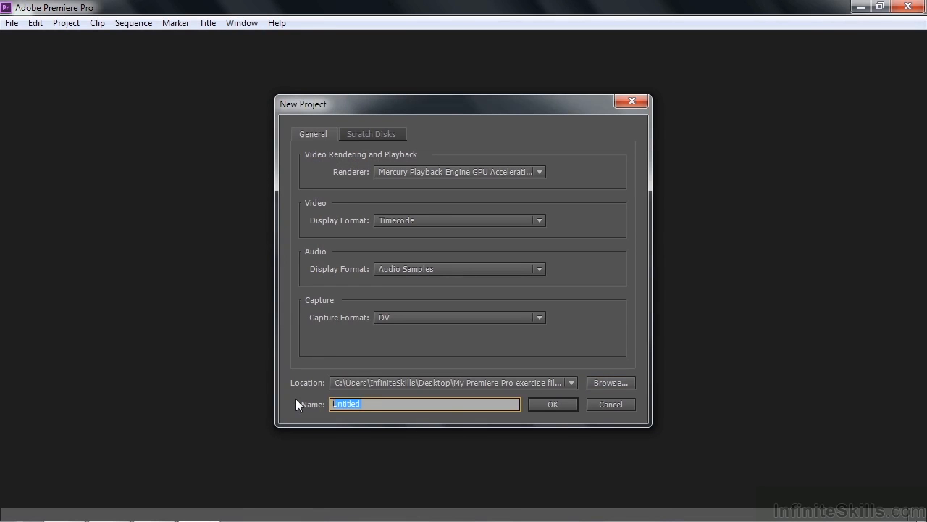
type("looping background")
left_click(549, 404)
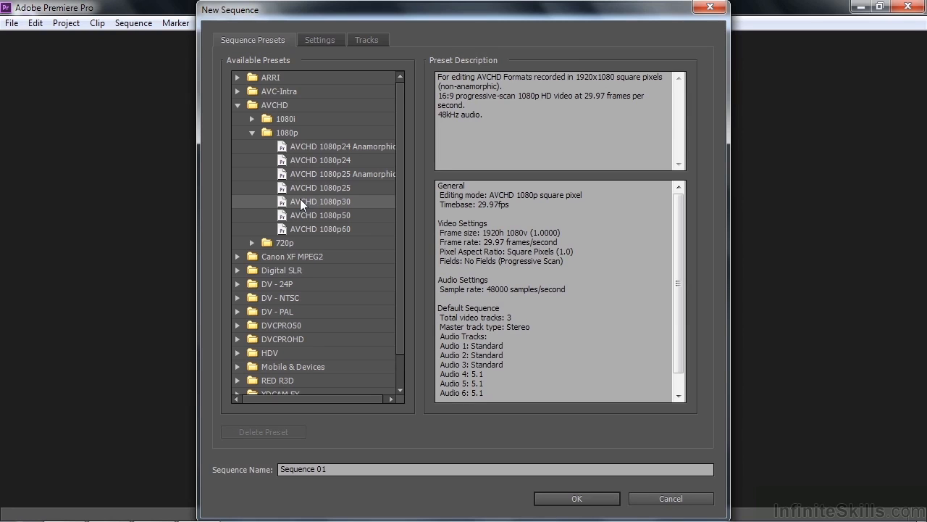
Create the new sequence with the AVCHD 1080p30 preset and name it "backgrounds"
left_click(325, 470)
type("backgrounds")
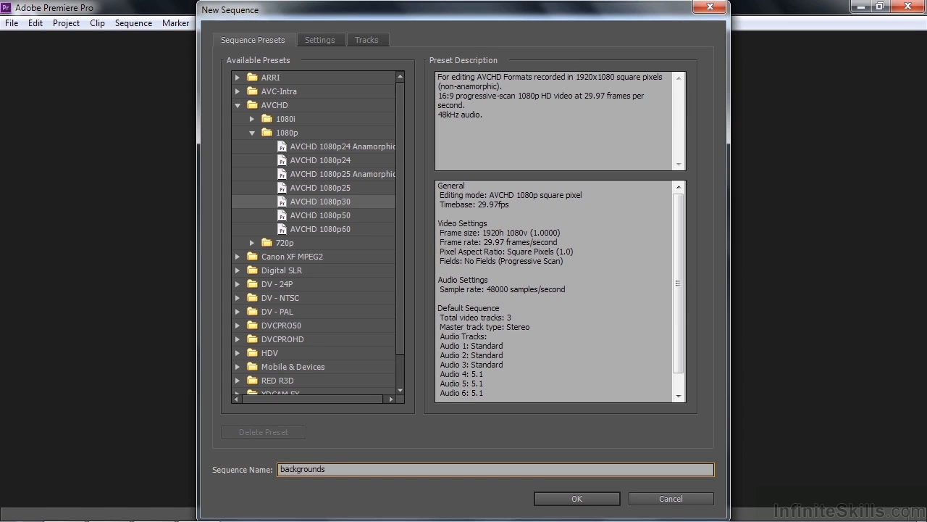
left_click(579, 497)
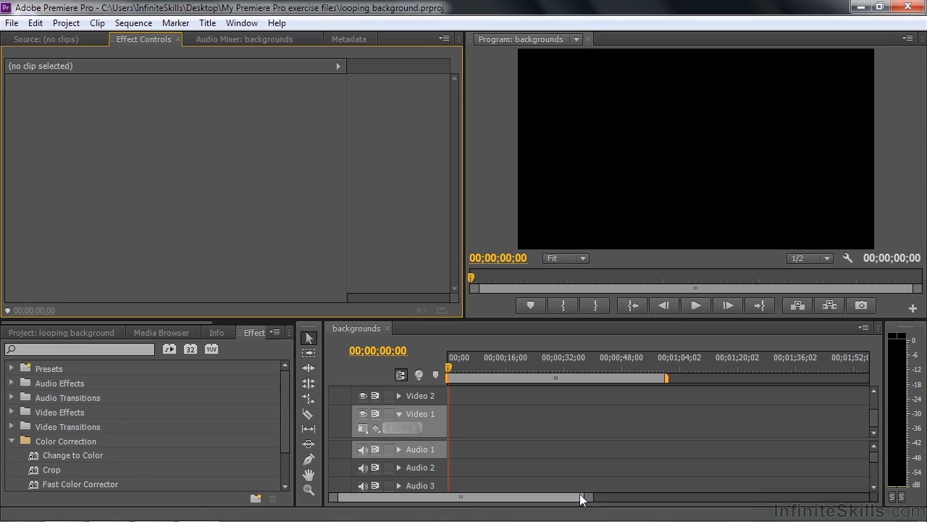
Create a black 1920 x 1080 color matte at 29.97 fps and name it "looping background"
left_click(46, 334)
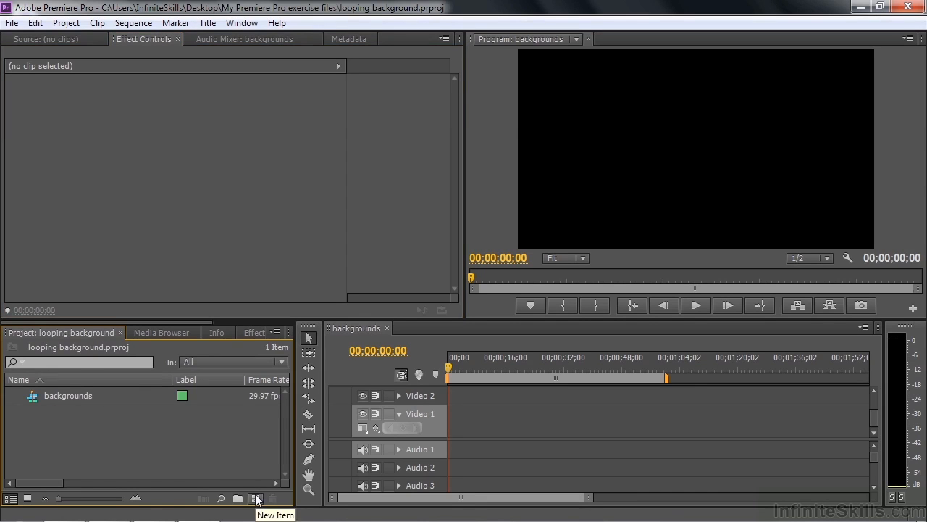
left_click(12, 22)
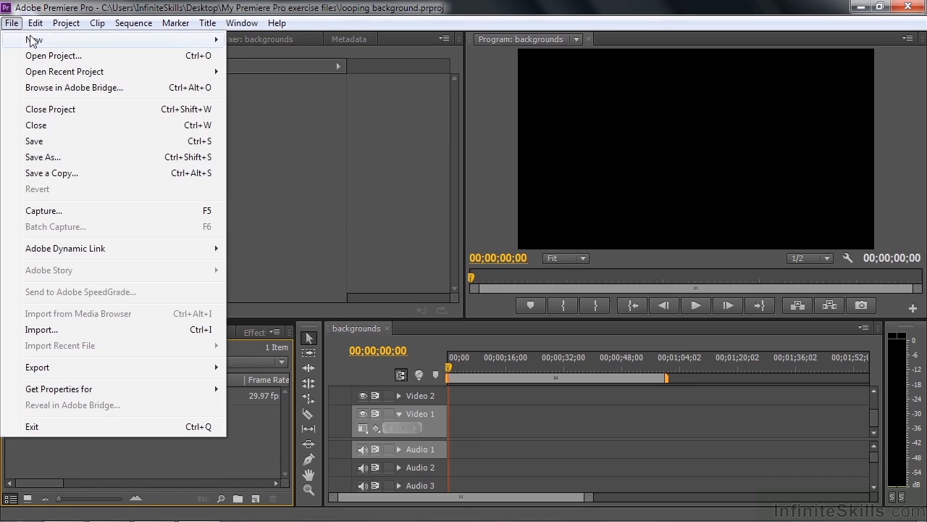
mouse_move(33, 40)
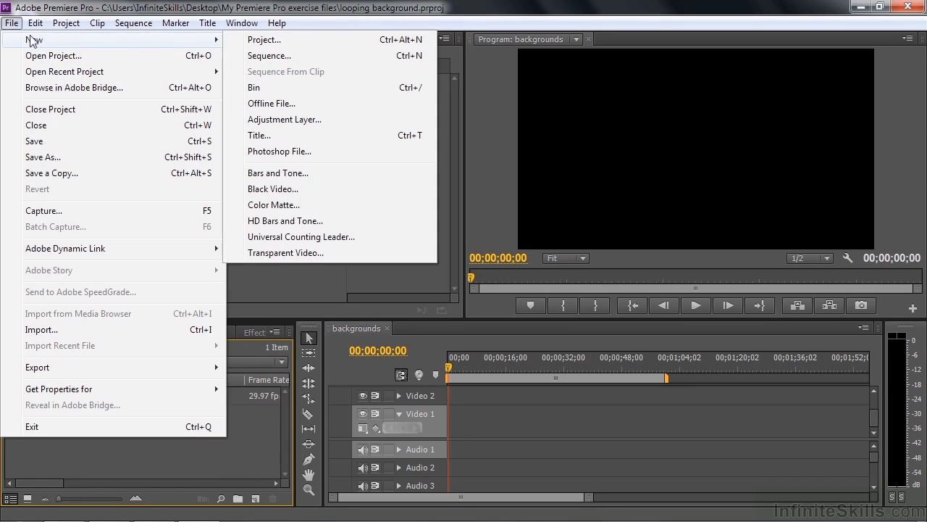
left_click(286, 205)
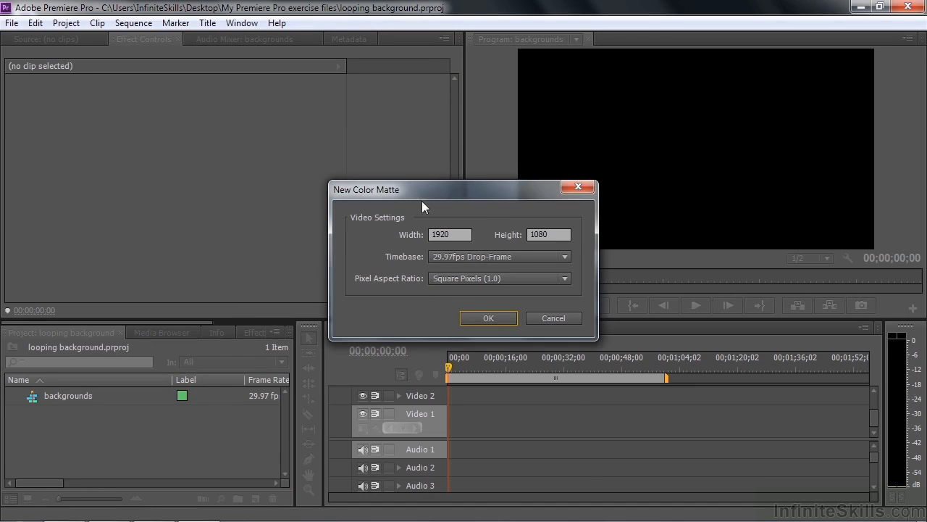
left_click(490, 318)
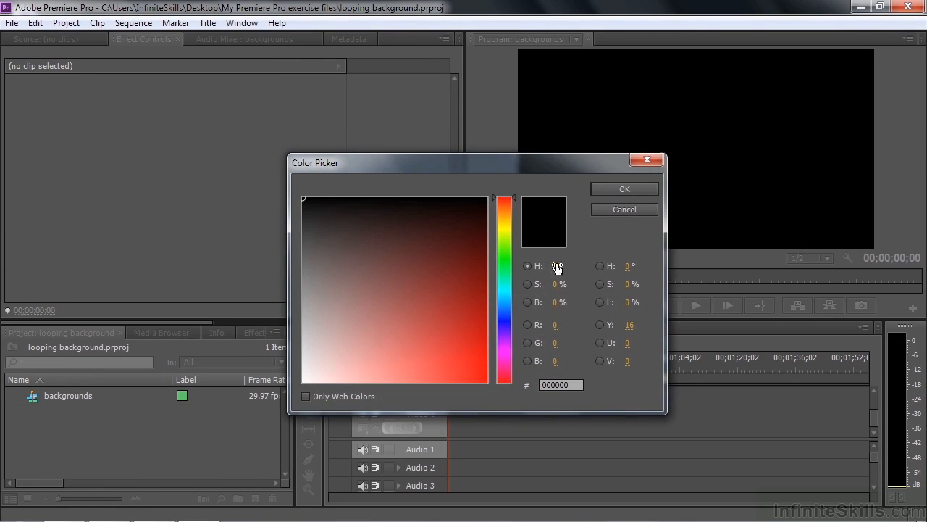
left_click(626, 188)
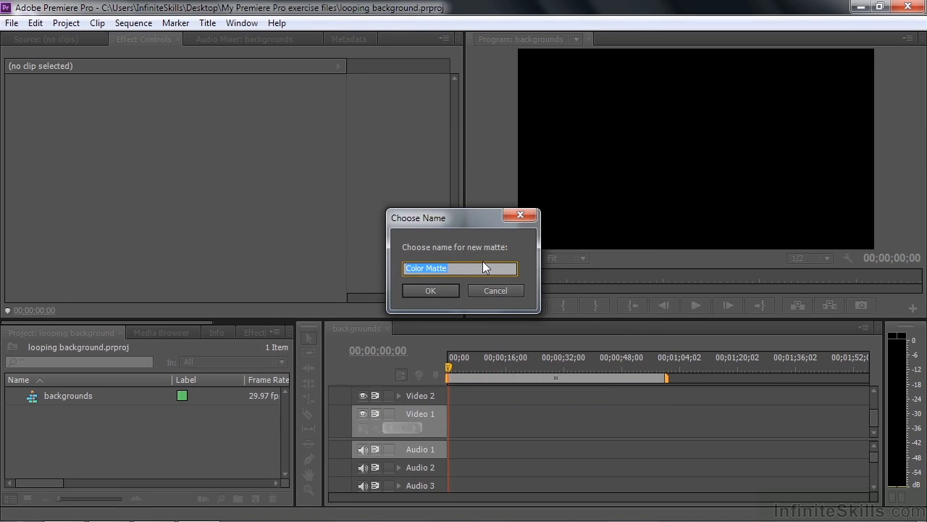
type("looping background")
key("Return")
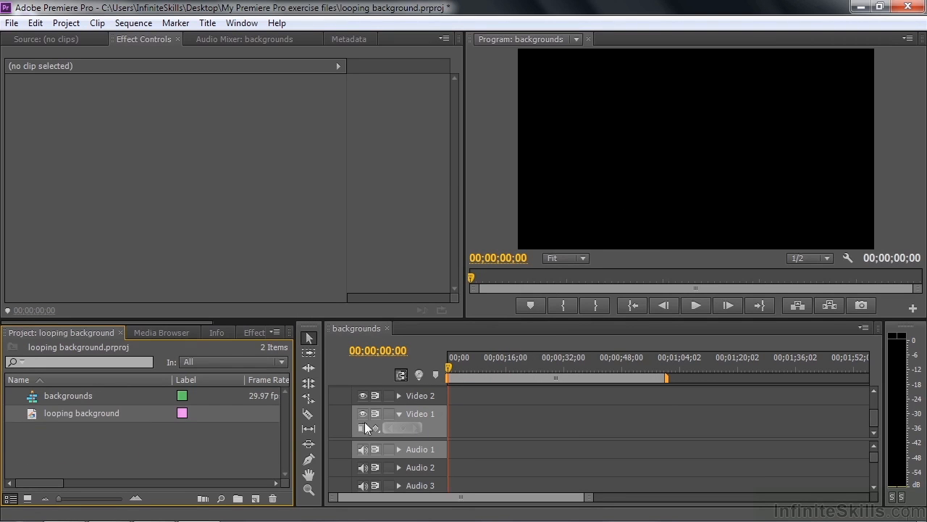
Place the looping background matte at the start of the Video 1 track in the backgrounds sequence
left_click_drag(45, 420, 447, 424)
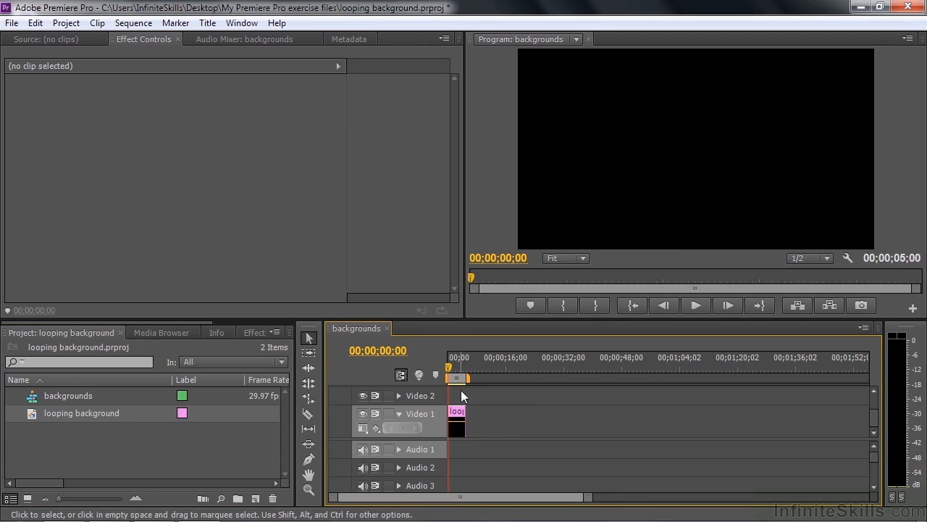
left_click_drag(449, 365, 459, 366)
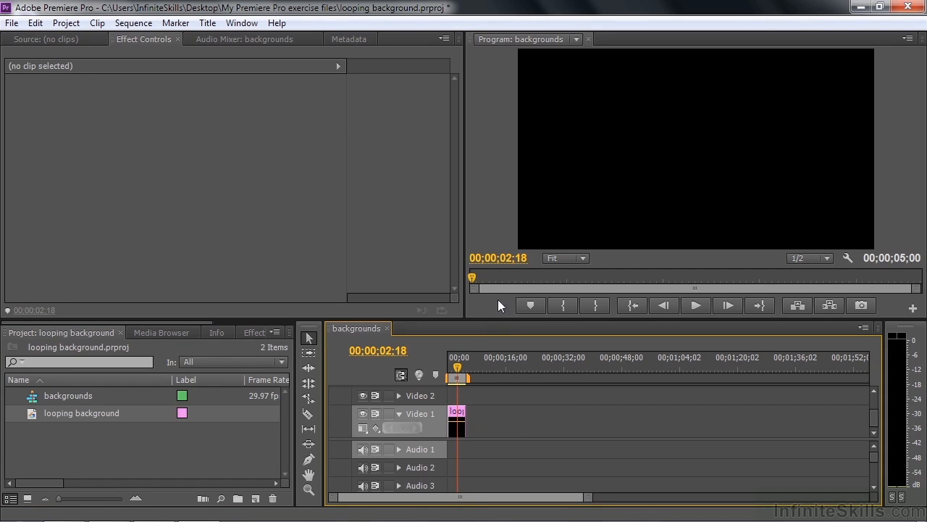
Set the playhead to 00;00;10;00 and extend the looping background clip on Video 1 to that point
left_click_drag(513, 260, 514, 260)
left_click(515, 260)
left_click(506, 259)
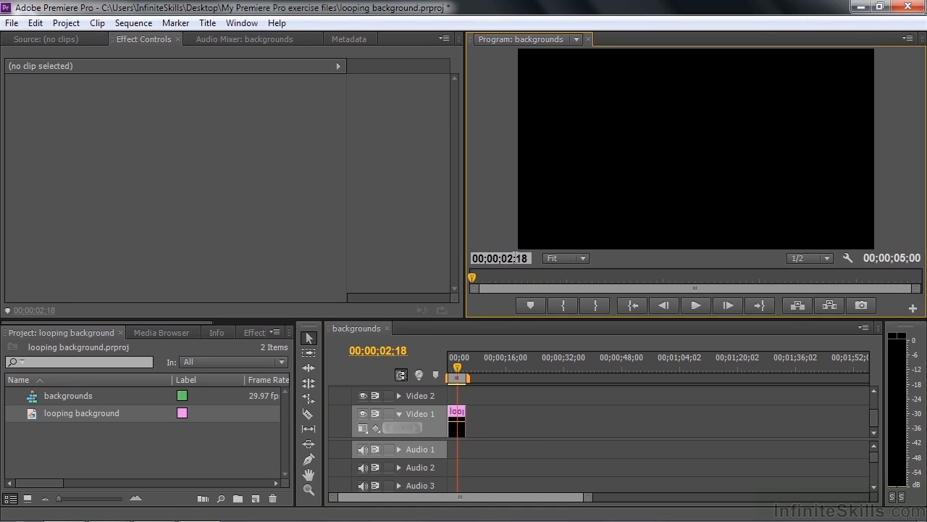
key("BackSpace")
key("BackSpace")
type("10")
key("Right")
key("Delete")
key("Delete")
key("Return")
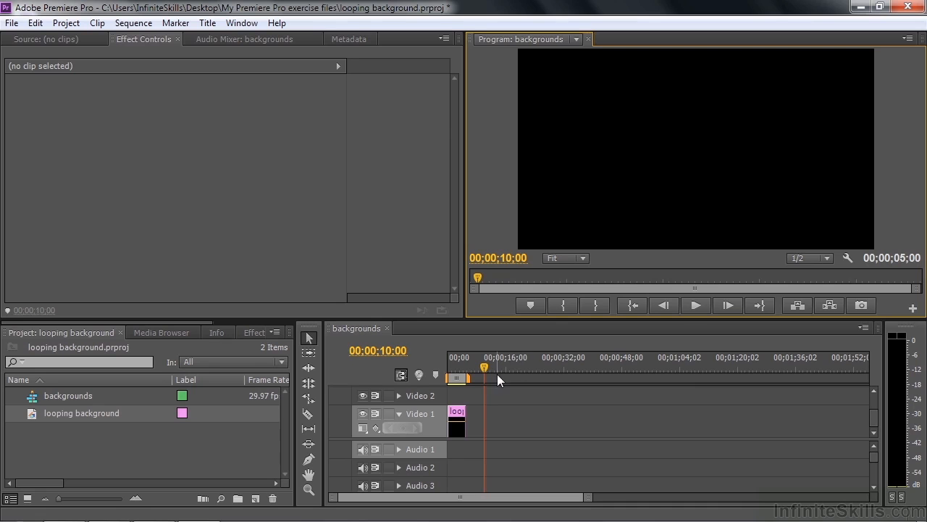
left_click_drag(466, 426, 480, 429)
left_click(475, 417)
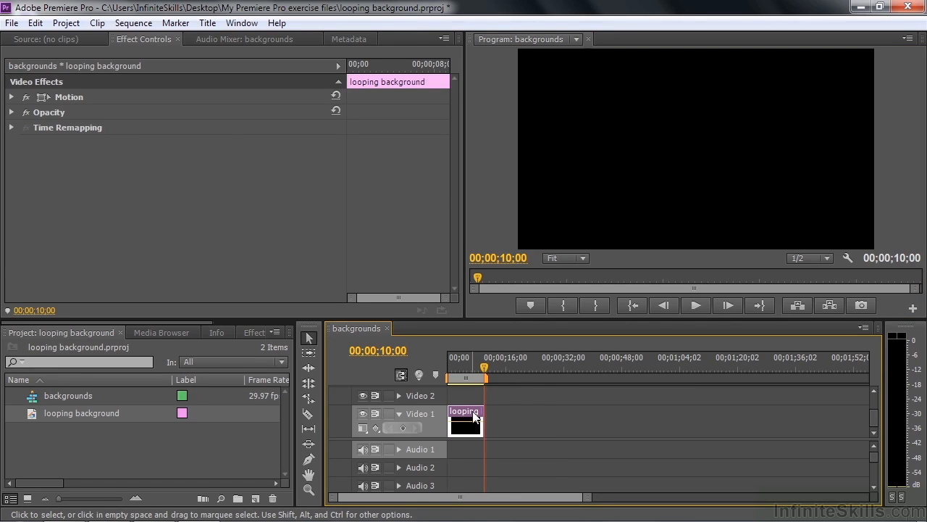
key("backslash")
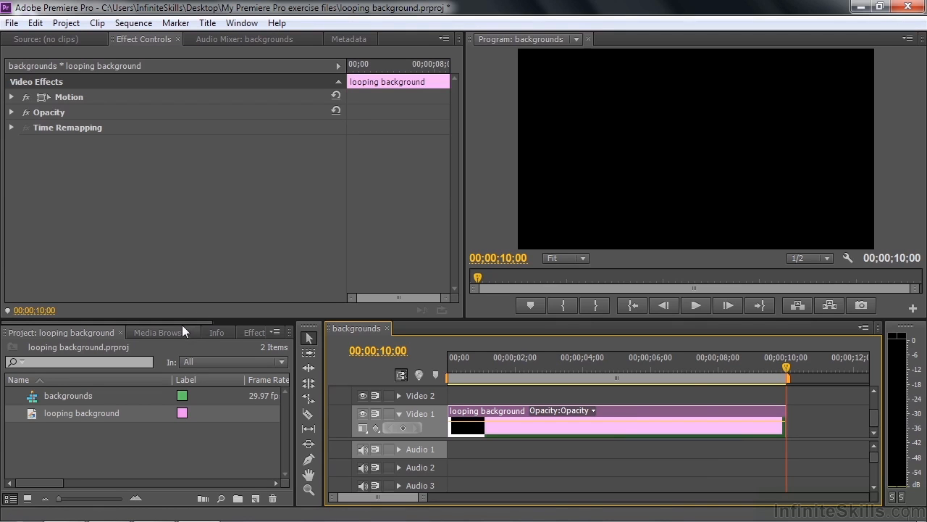
Apply the Cell Pattern effect from the Generate video effects to the looping background clip and preview it around 00;00;03;11
left_click_drag(181, 323, 216, 323)
left_click(206, 332)
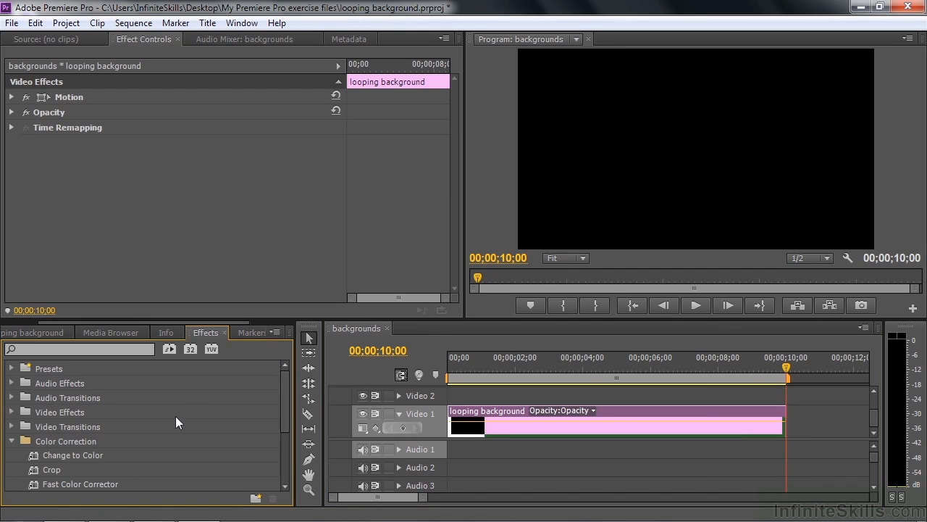
left_click(12, 411)
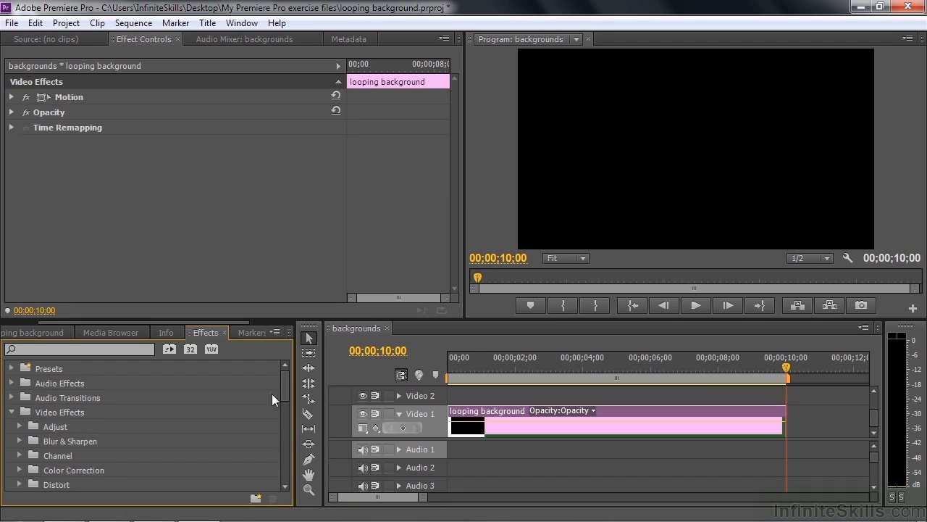
left_click_drag(283, 387, 284, 407)
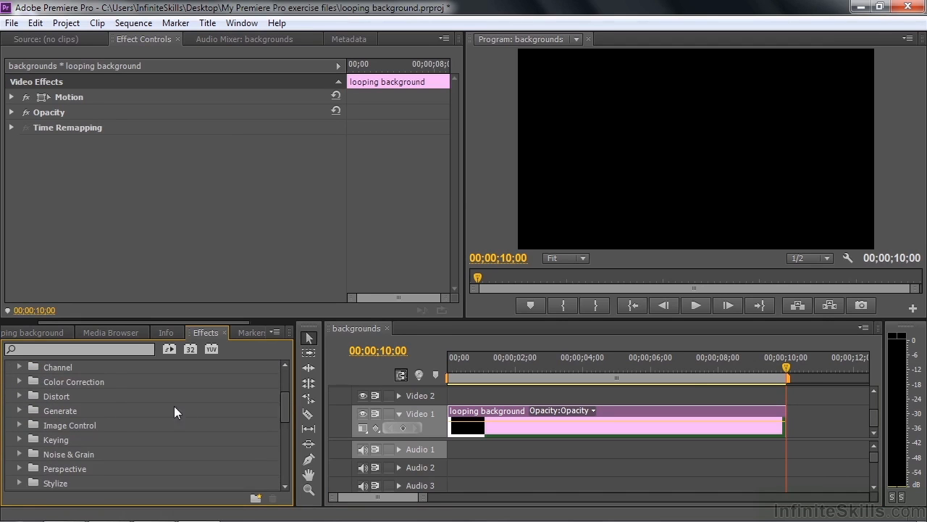
left_click(19, 411)
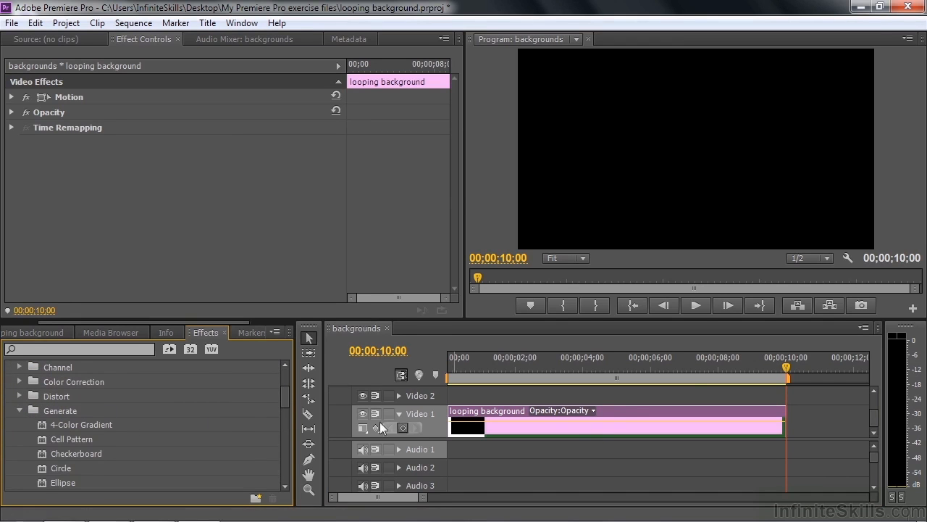
double_click(45, 435)
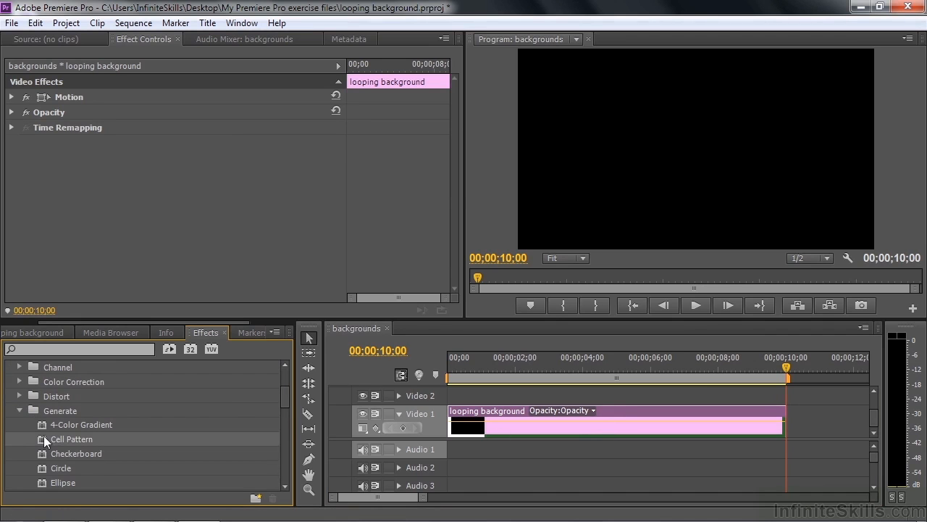
left_click(563, 363)
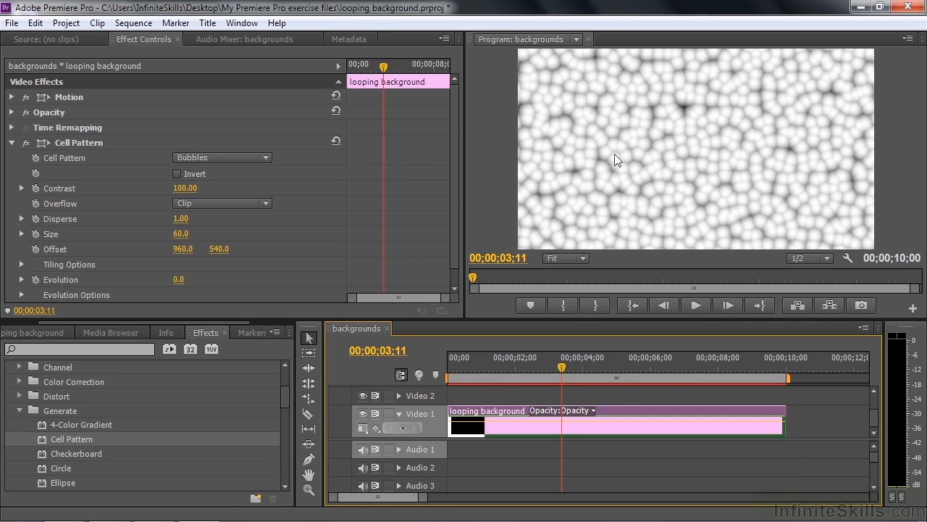
Set the Cell Pattern effect to Mixed Crystals with a size of 117 and a contrast of 55
left_click(264, 157)
left_click(244, 337)
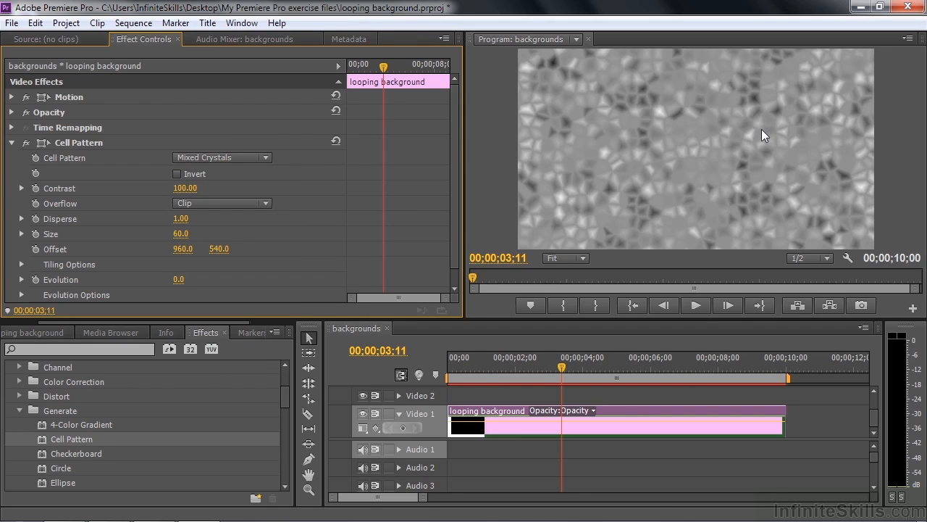
left_click_drag(179, 235, 217, 235)
mouse_move(185, 188)
left_mouse_down()
mouse_move(168, 188)
mouse_move(176, 189)
left_mouse_up()
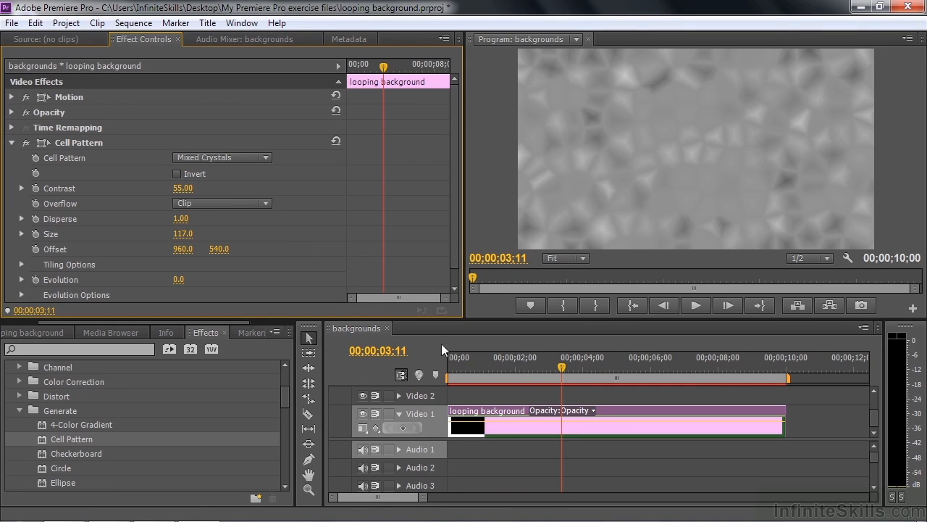
Turn on keyframing for the Cell Pattern's Evolution at 00;00;00;00, with a starting value of 0.0
left_click_drag(563, 366, 515, 369)
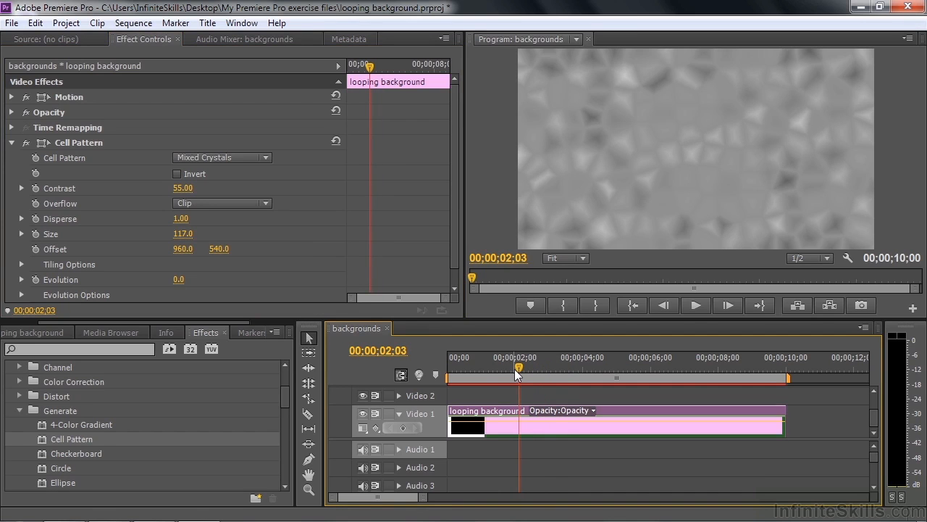
key("Home")
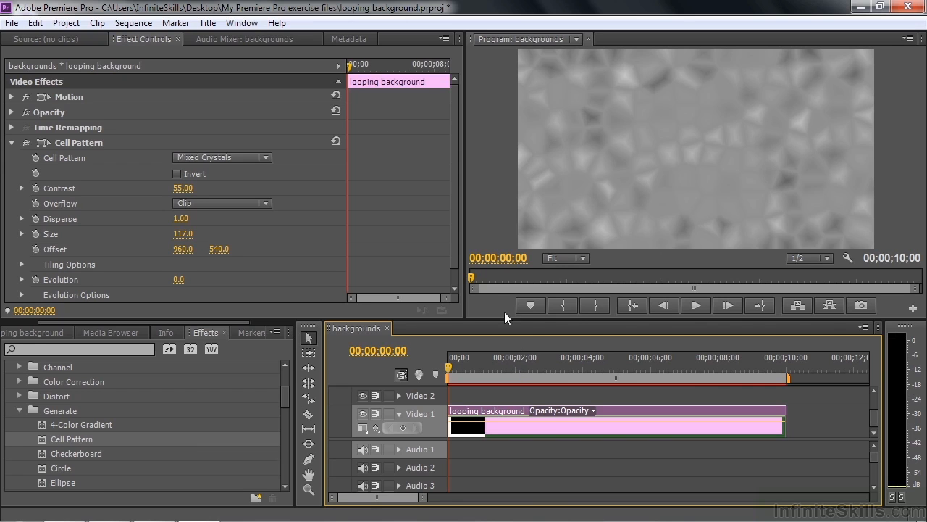
left_click_drag(457, 249, 450, 281)
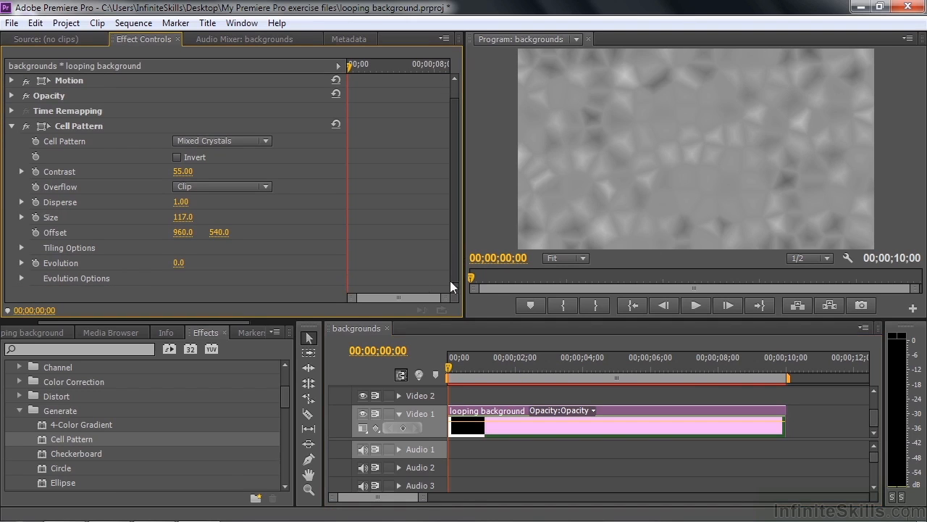
left_click(22, 264)
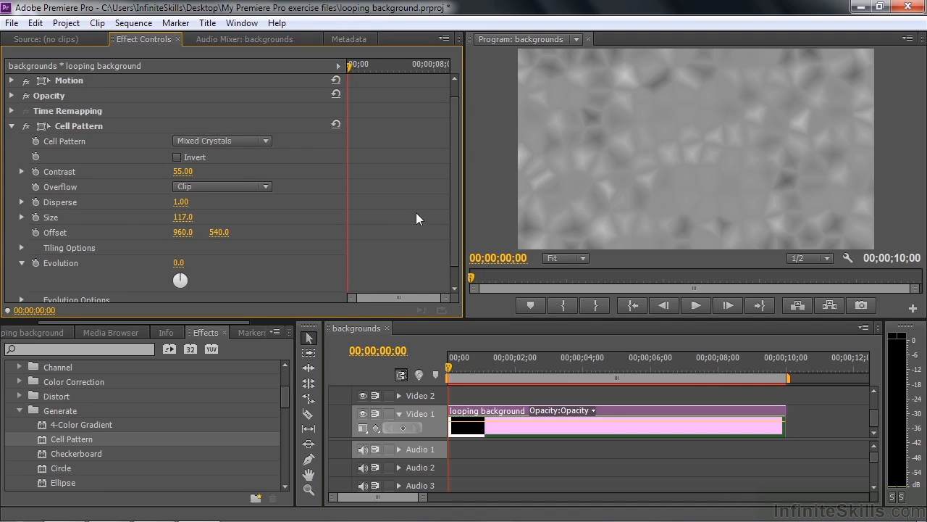
scroll(449, 232, "down", 1)
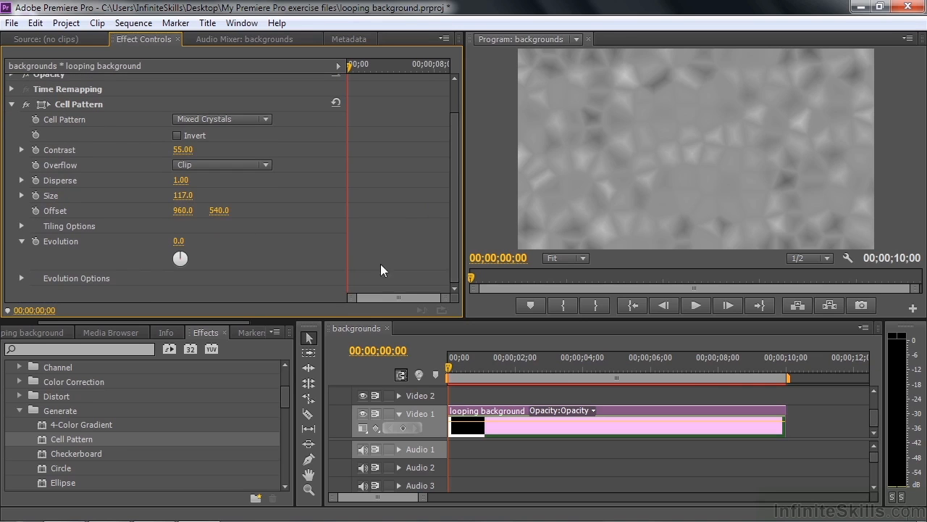
left_click(36, 242)
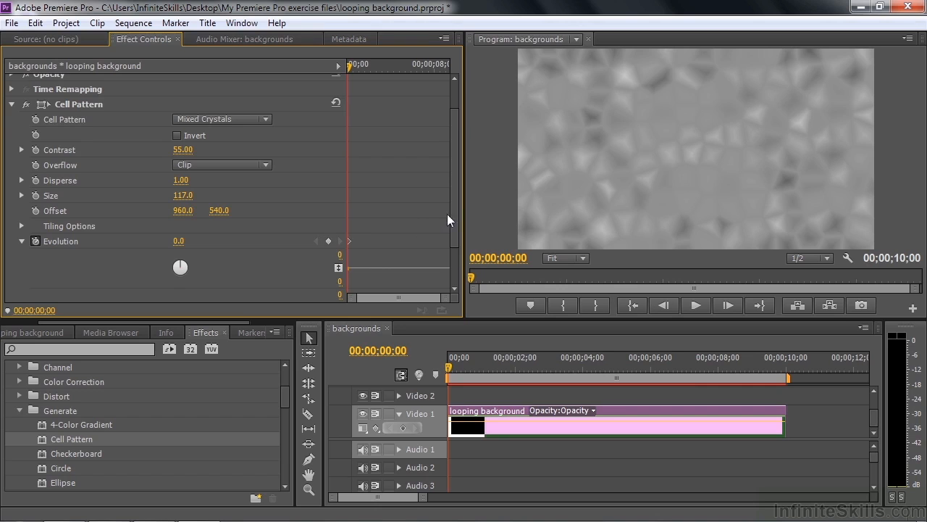
Set the Cell Pattern's Evolution to 6 full revolutions (6x0.0°) at 00;00;10;00 and preview the clip from about 00;00;07;29
scroll(451, 225, "down", 3)
left_click(22, 277)
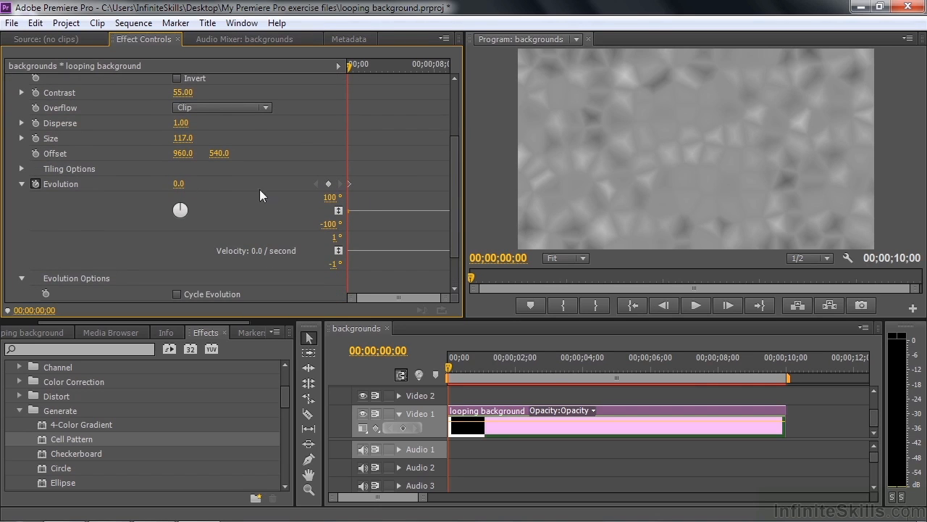
left_click_drag(457, 207, 453, 248)
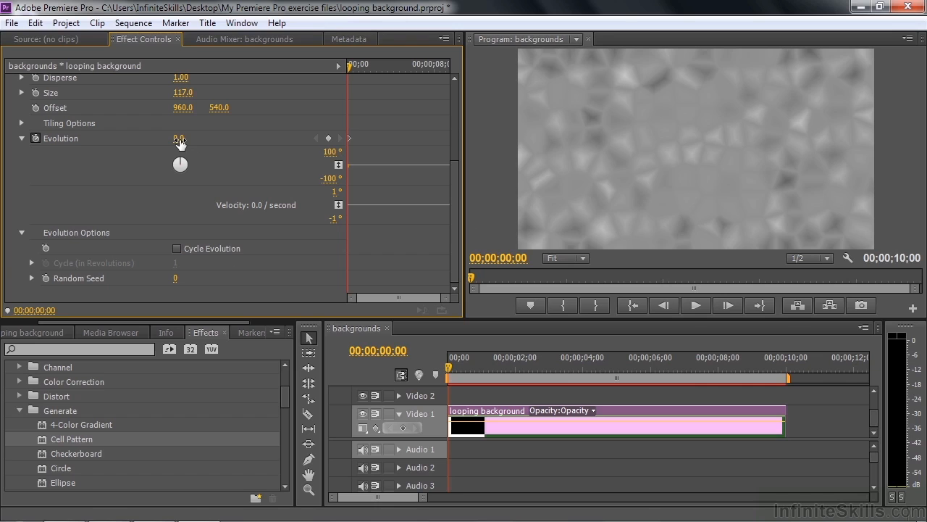
key("End")
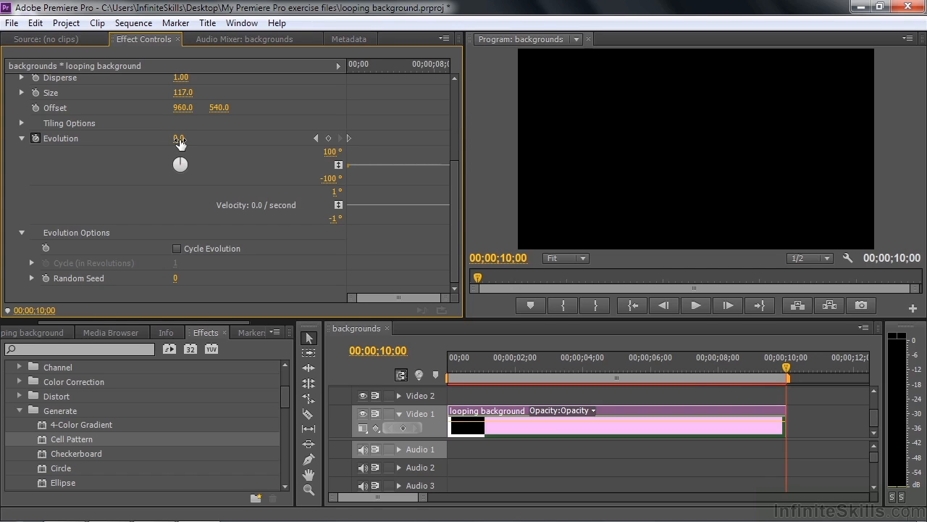
left_click(179, 138)
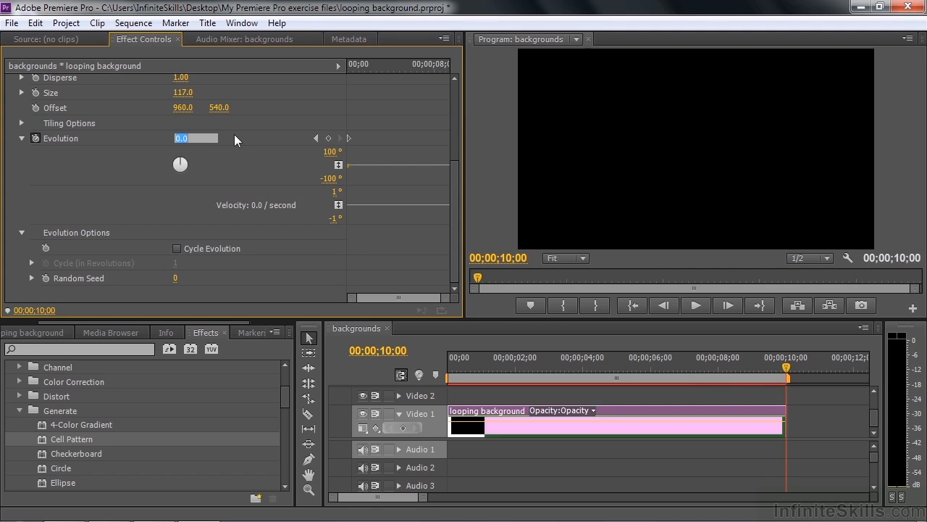
type("6x")
key("Return")
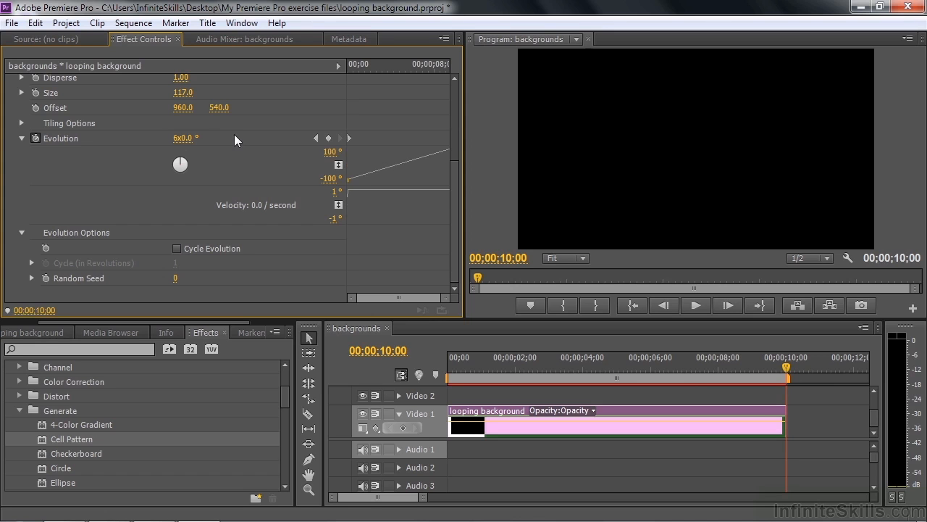
left_click_drag(792, 365, 717, 376)
key("space")
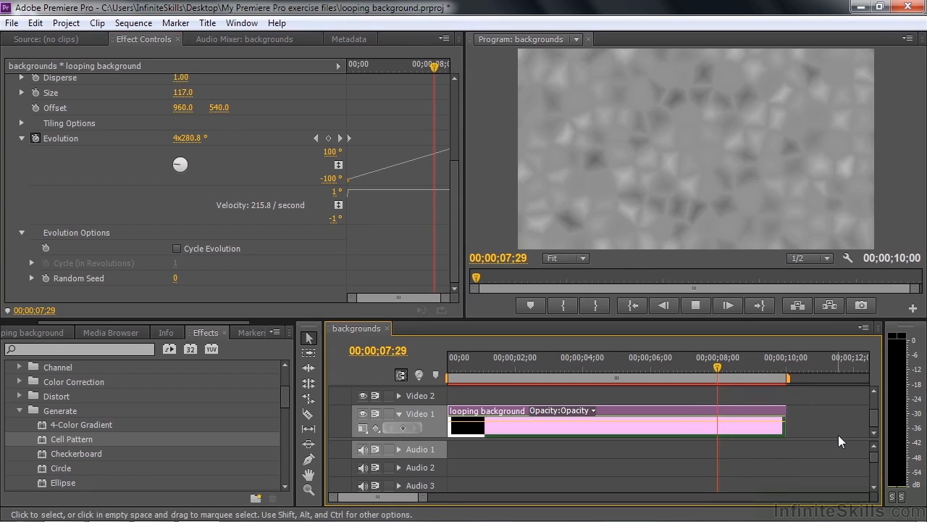
key("space")
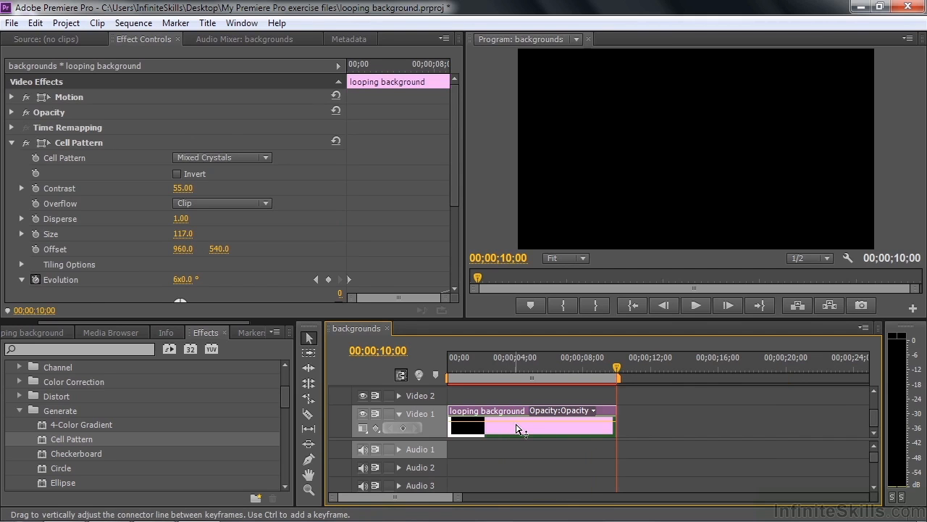
Enable Cycle Evolution for the Cell Pattern with a cycle of 2 revolutions and preview the clip's last seconds
left_click_drag(454, 124, 449, 282)
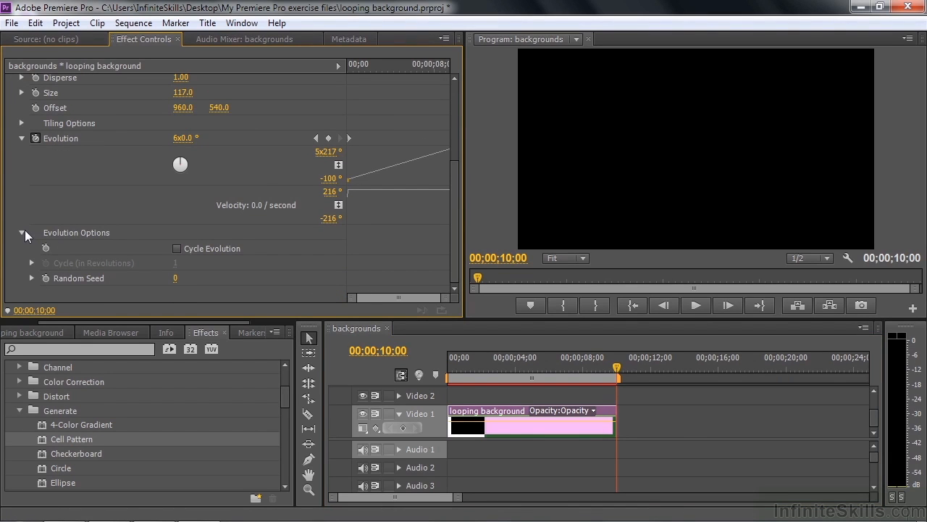
left_click(177, 249)
left_click(176, 263)
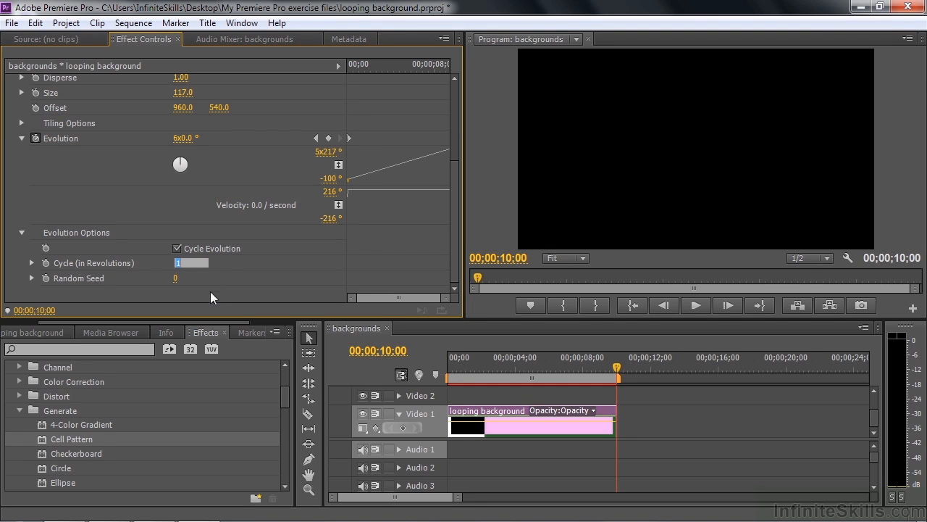
type("2")
key("Return")
left_click_drag(619, 370, 578, 368)
key("space")
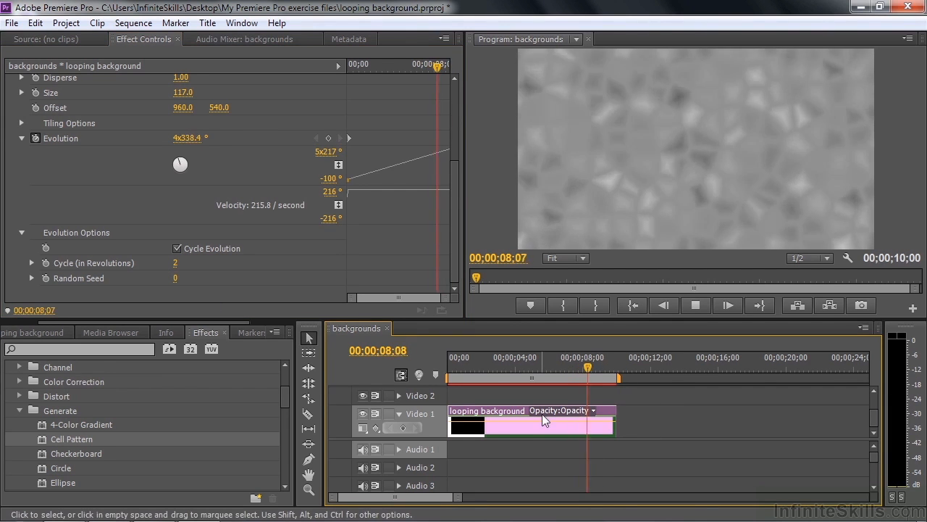
key("space")
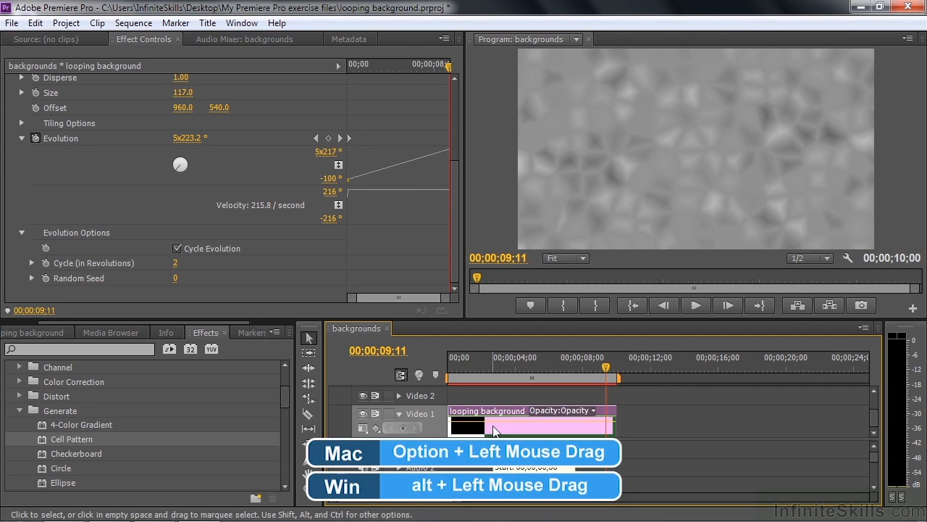
Duplicate the looping background clip directly after itself at 00;00;10;00 on Video 1 and play across the seam from 00;00;09;05
left_click_drag(494, 429, 665, 424)
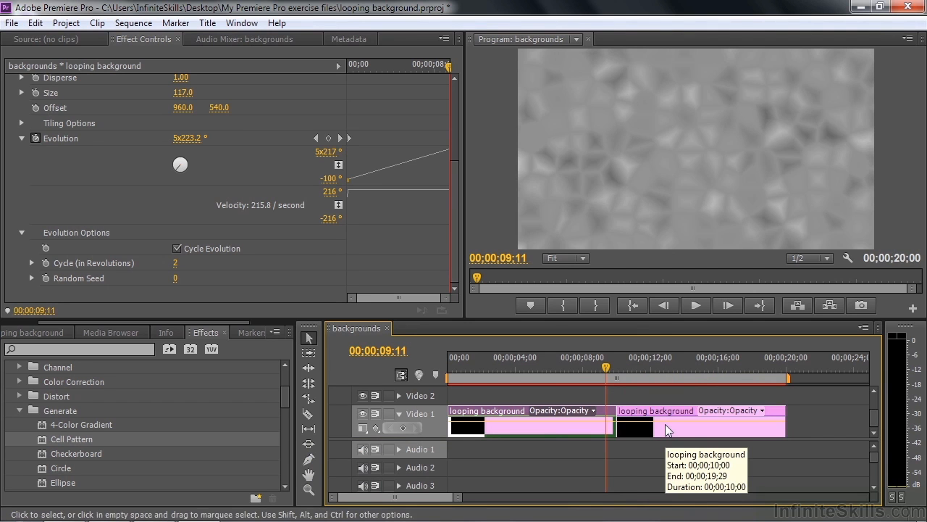
left_click_drag(610, 368, 604, 373)
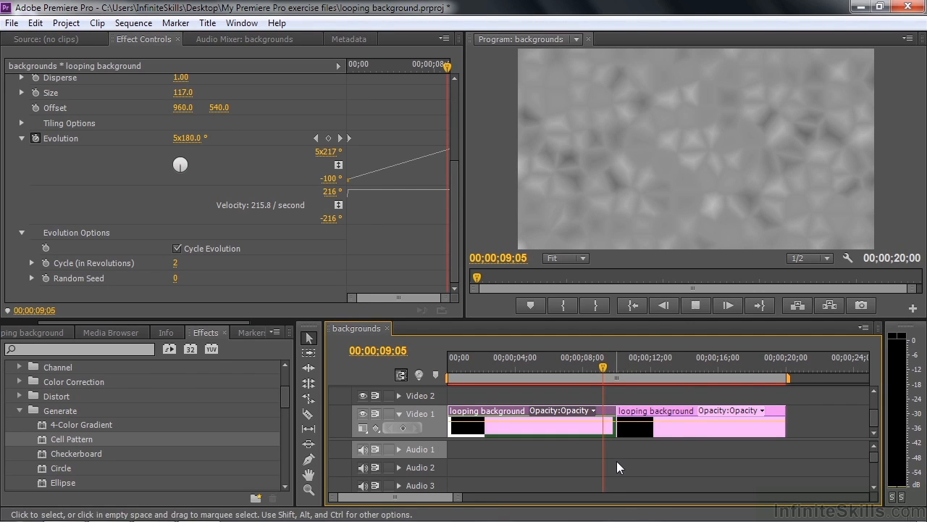
key("space")
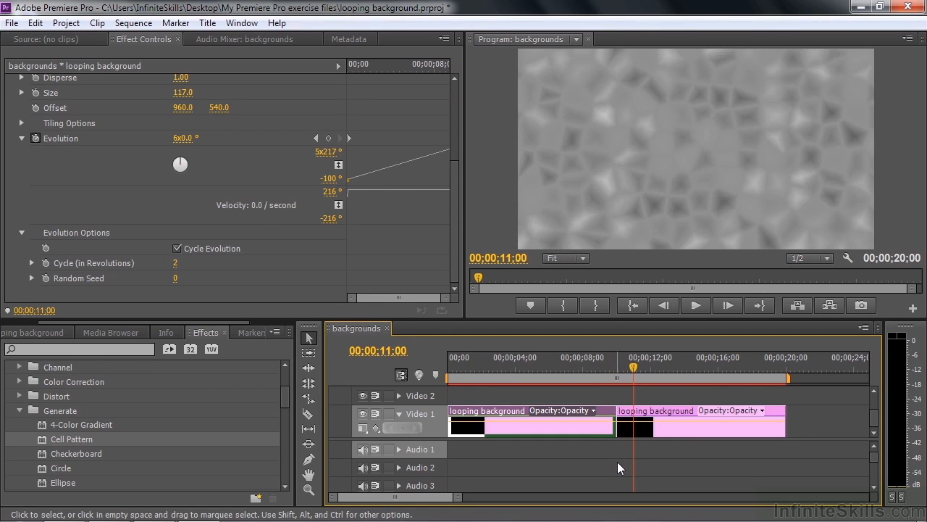
left_click_drag(633, 371, 603, 374)
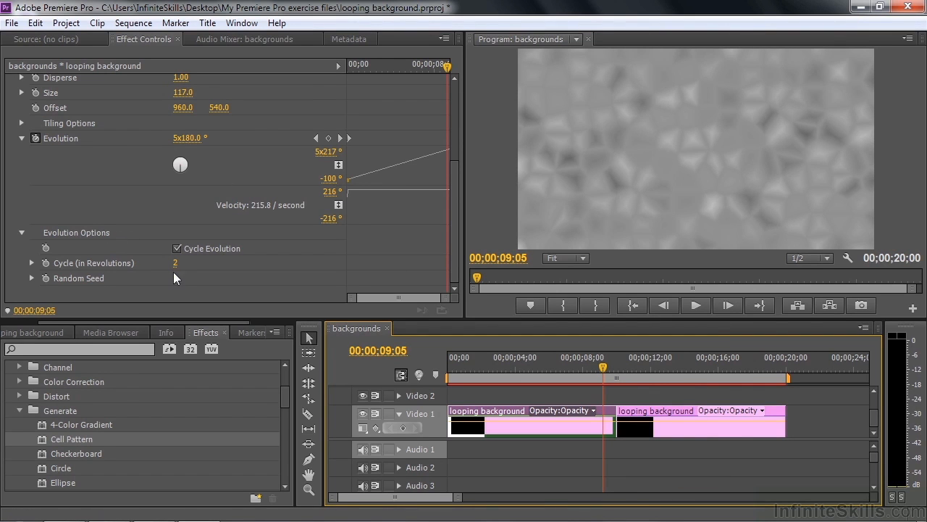
key("space")
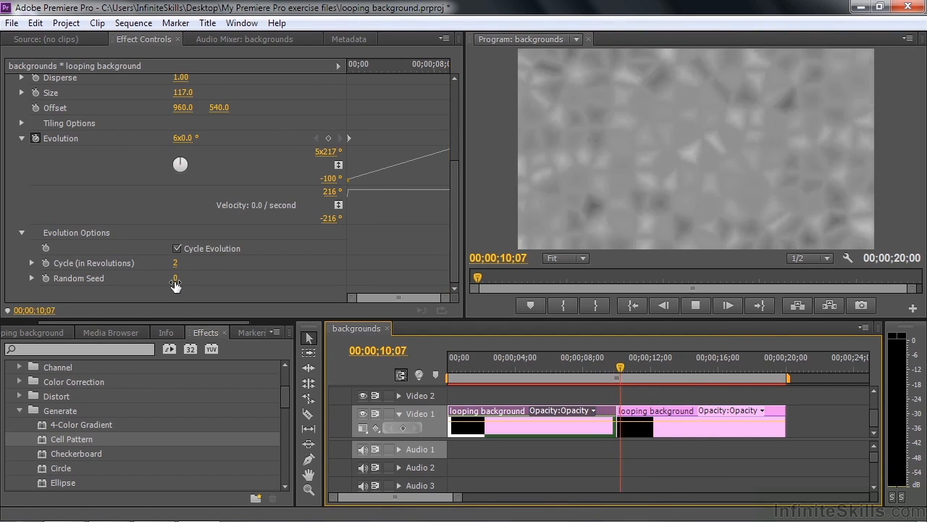
key("space")
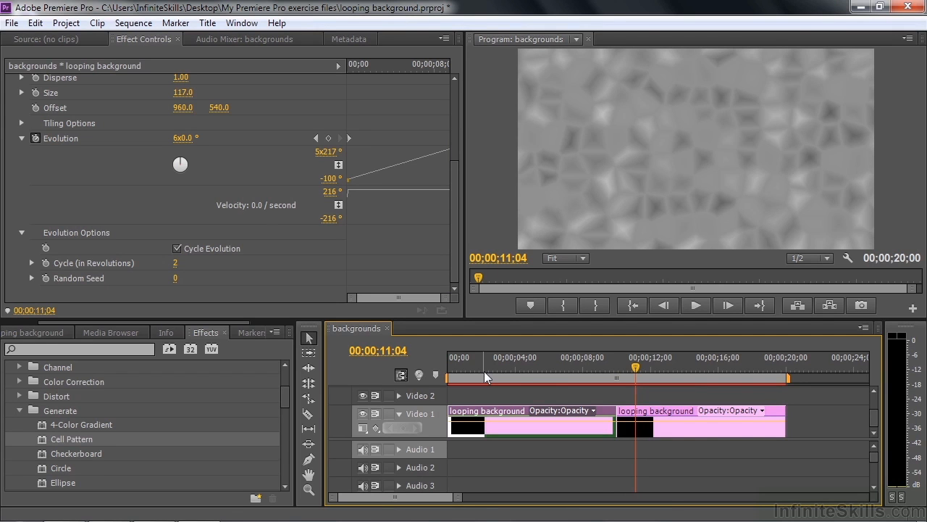
Apply the Fast Color Corrector effect to the first looping background clip and delete the duplicate clip that follows it
left_click_drag(284, 391, 281, 441)
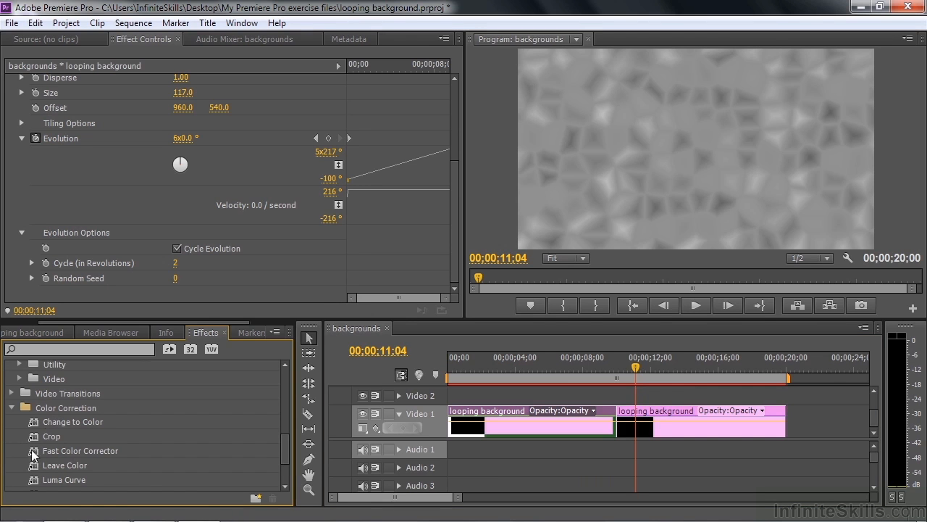
left_click_drag(37, 453, 508, 431)
left_click(680, 410)
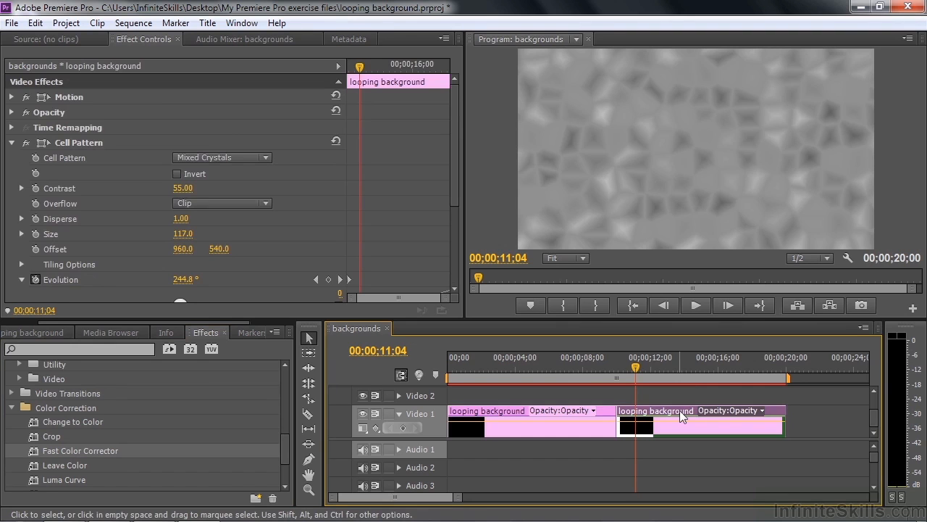
key("Delete")
Tint the looping background pinkish red with the Fast Color Corrector's color wheel, at balance magnitude 100 and balance angle about -91.2°
left_click_drag(636, 372, 486, 418)
left_click(487, 418)
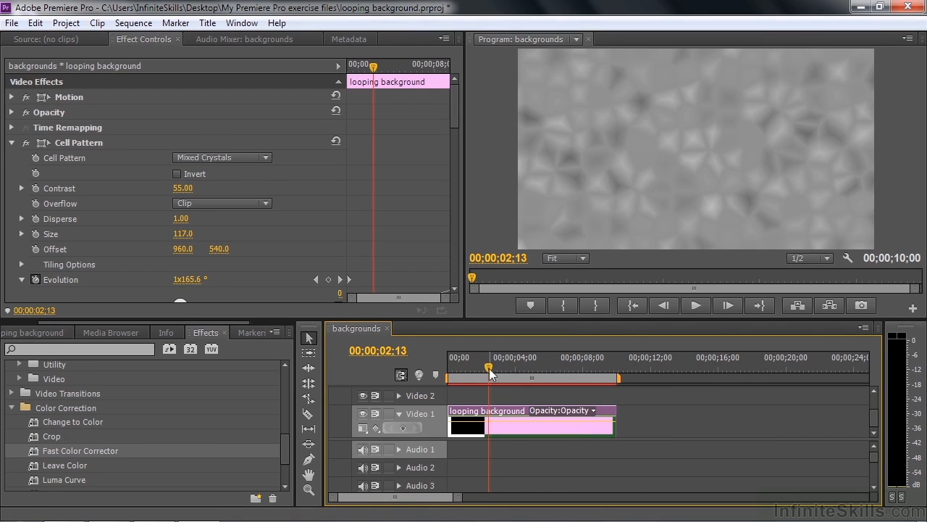
left_click(12, 143)
left_click_drag(456, 118, 398, 195)
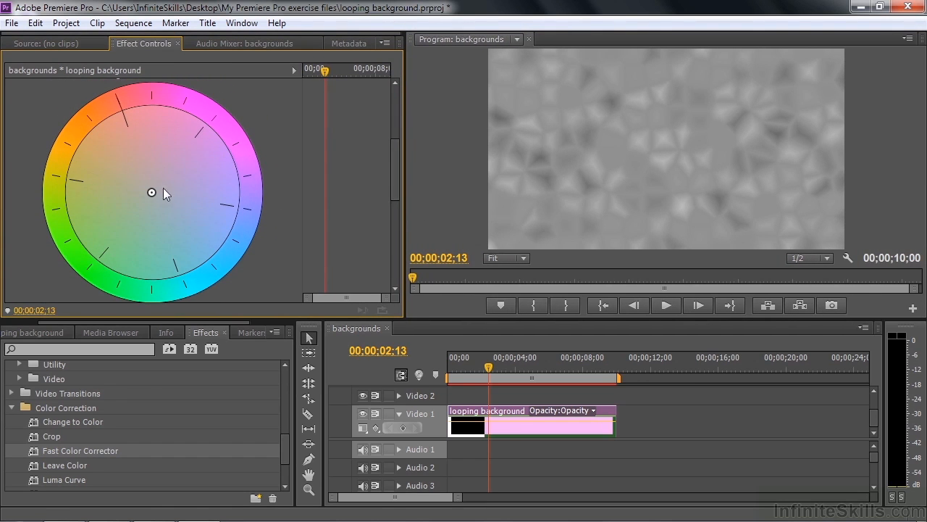
left_click_drag(154, 192, 206, 129)
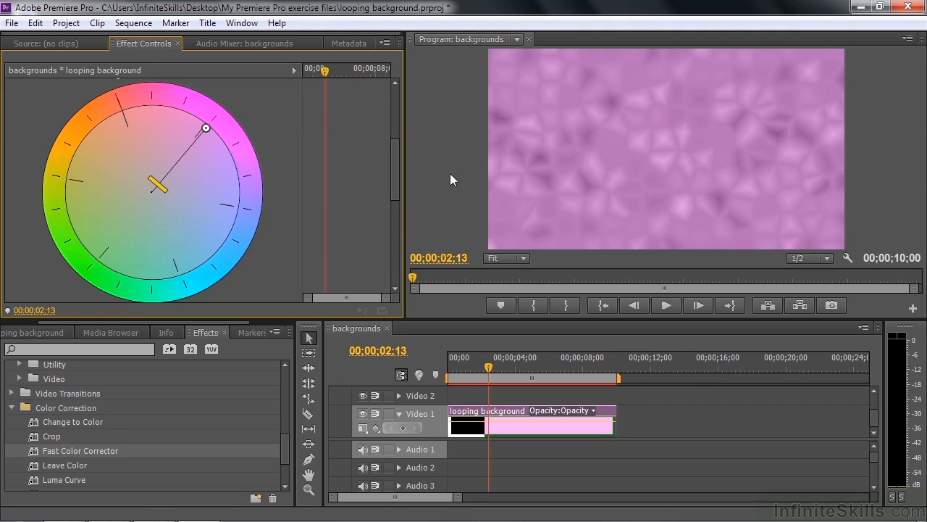
left_click_drag(394, 156, 392, 181)
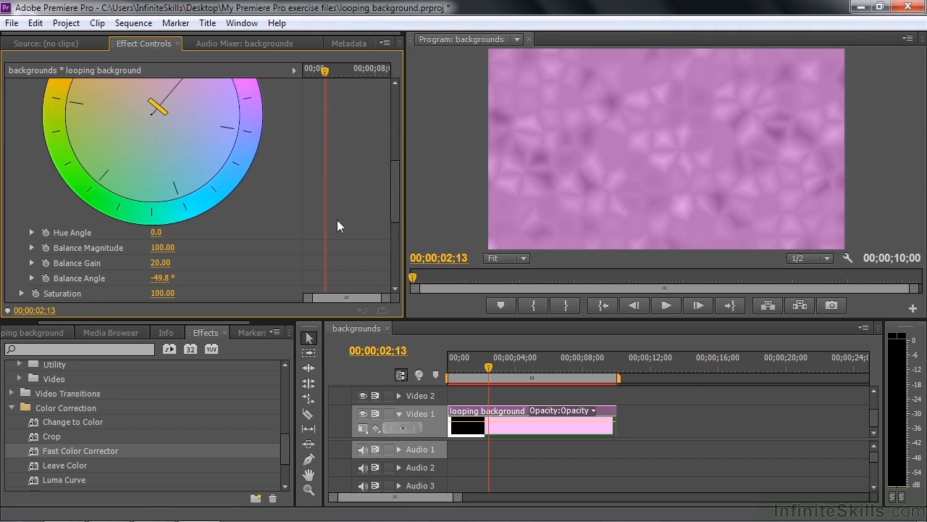
left_click_drag(349, 321, 348, 389)
left_click_drag(391, 268, 392, 253)
left_click_drag(206, 97, 153, 78)
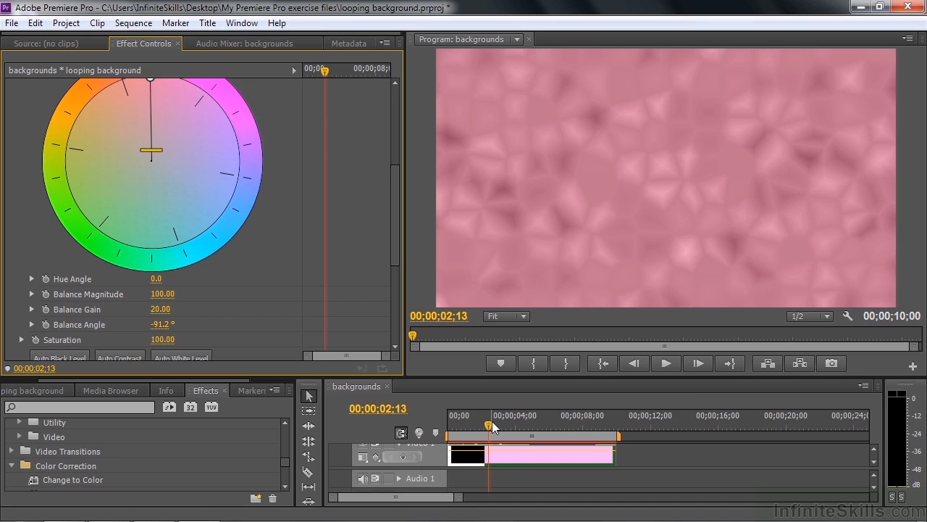
Return the playhead to 00;00;00;00 and reset the current workspace to its default layout
left_click_drag(492, 421, 448, 426)
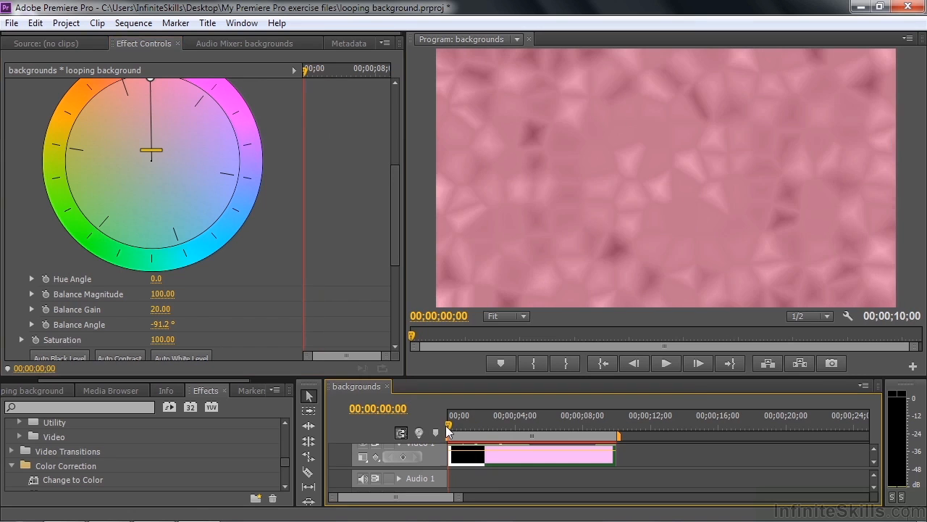
left_click(242, 22)
mouse_move(319, 36)
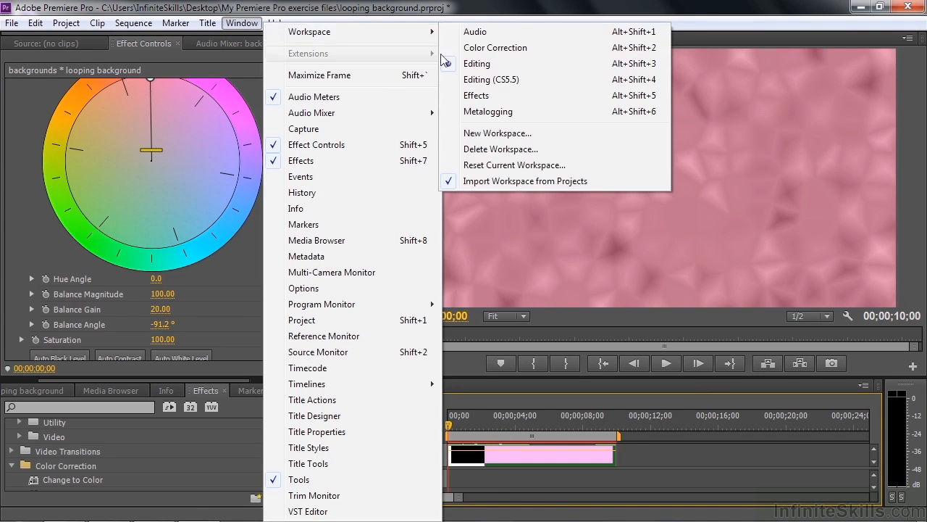
left_click(467, 165)
left_click(494, 282)
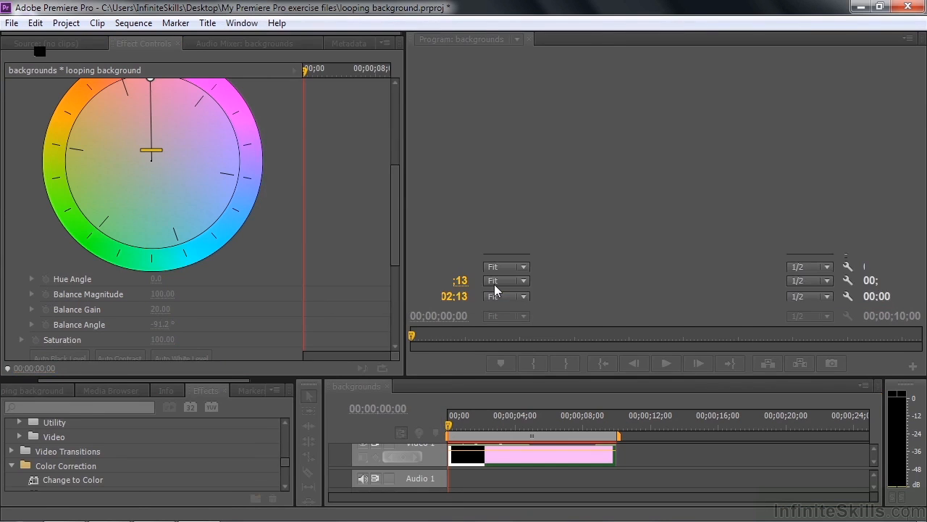
Set the looping background clip's Fast Color Corrector balance angle to 0° and start keyframing it at 00;00;00;00
left_click(494, 423)
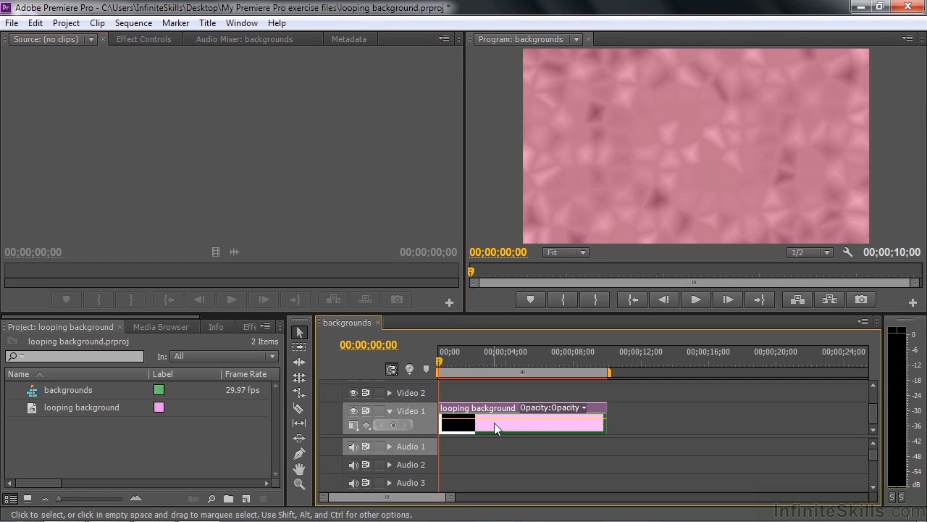
left_click(153, 38)
left_click_drag(452, 167, 449, 215)
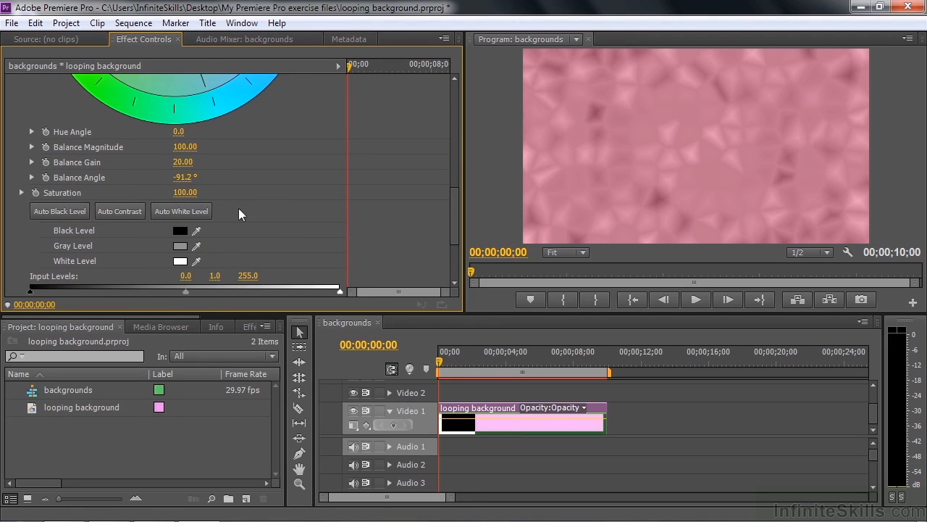
left_click(186, 179)
type("0")
key("Return")
left_click(46, 177)
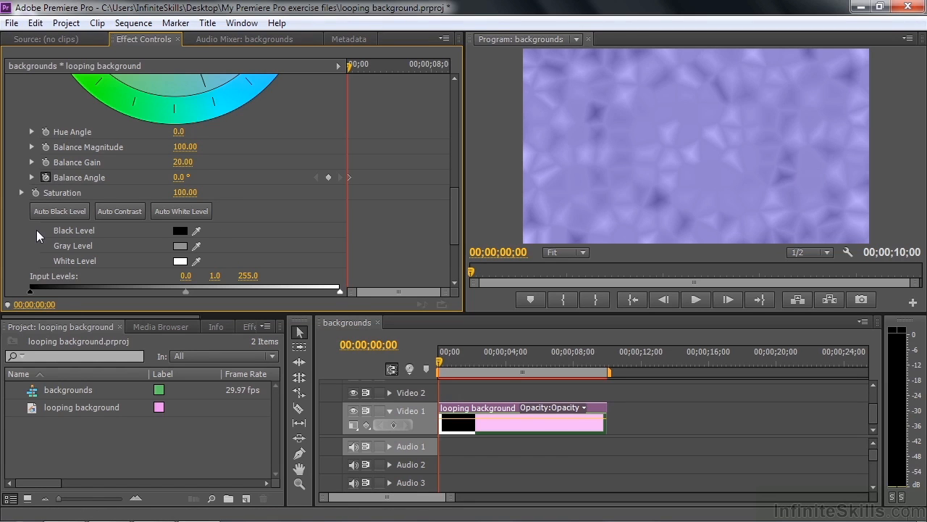
Add a second balance angle keyframe of two full revolutions (2x) at the clip's end, 00;00;10;00
key("End")
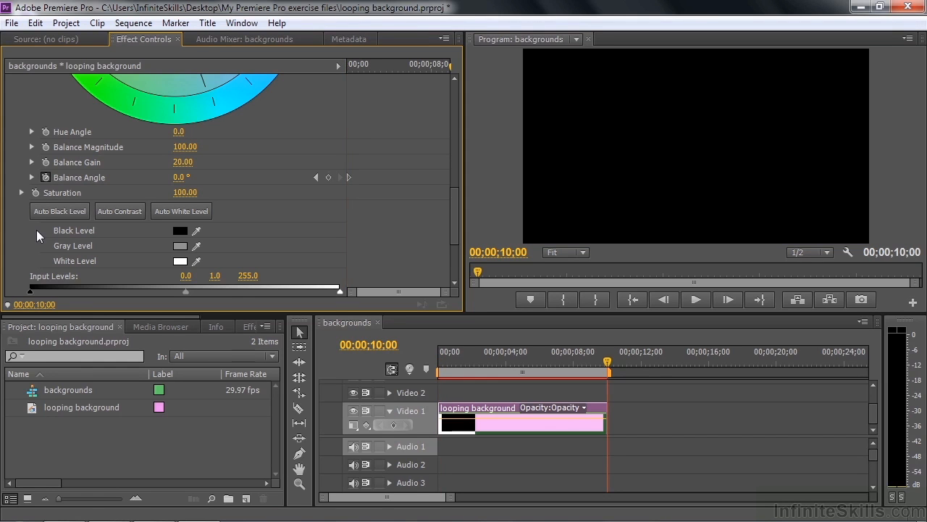
left_click(178, 177)
type("2x")
key("Return")
Scrub and play through the clip to check the animated tint against the Fast Color Corrector's color wheel
left_click_drag(607, 363, 479, 373)
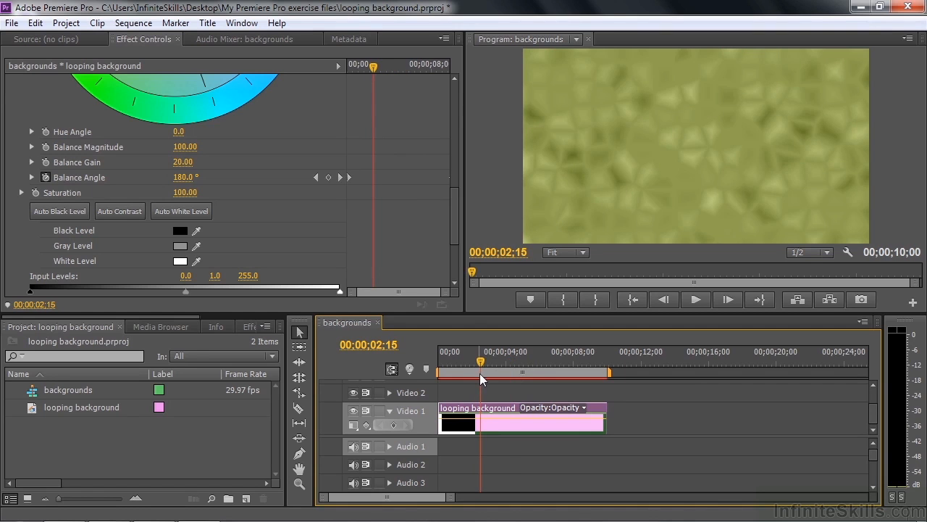
left_click_drag(458, 255, 455, 190)
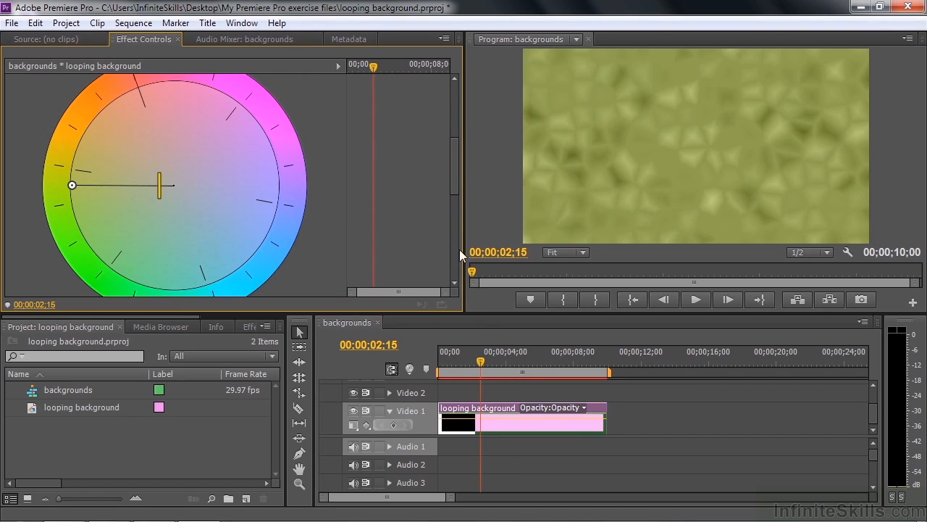
left_click_drag(480, 361, 429, 369)
key("space")
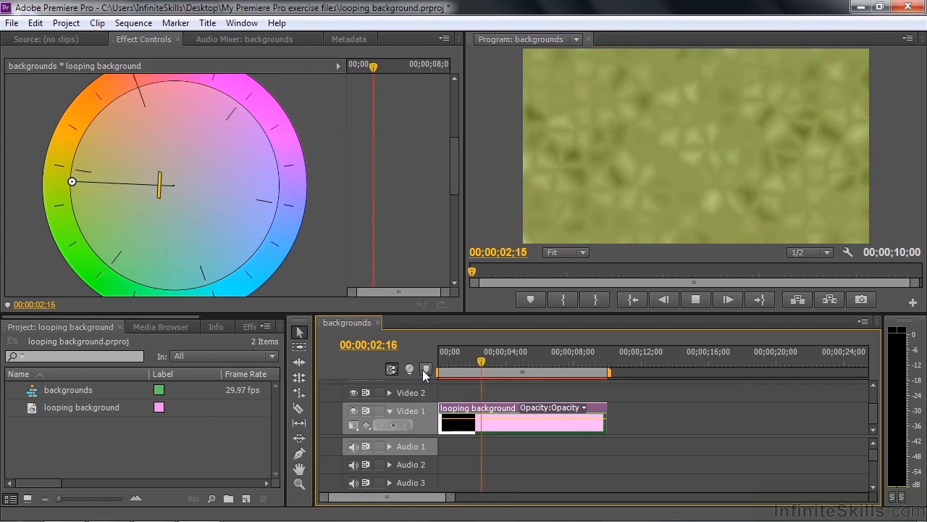
left_click_drag(483, 366, 558, 366)
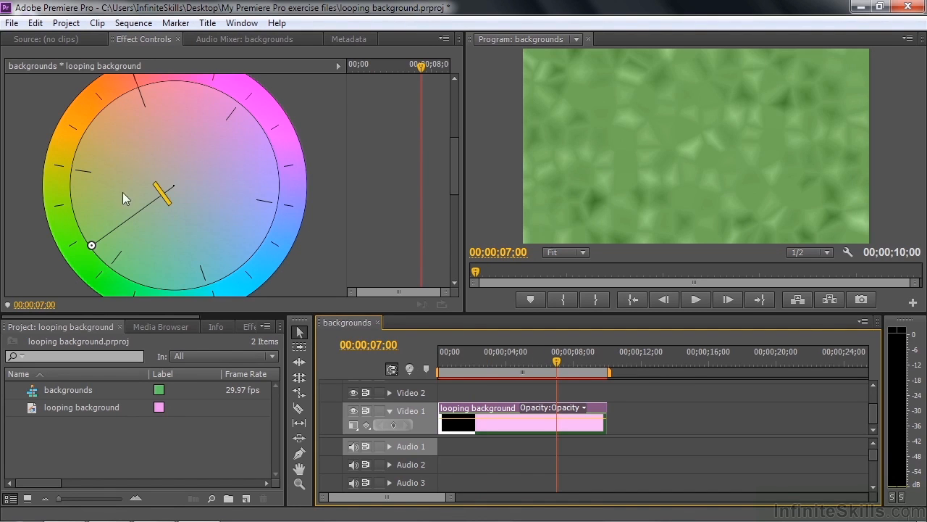
key("space")
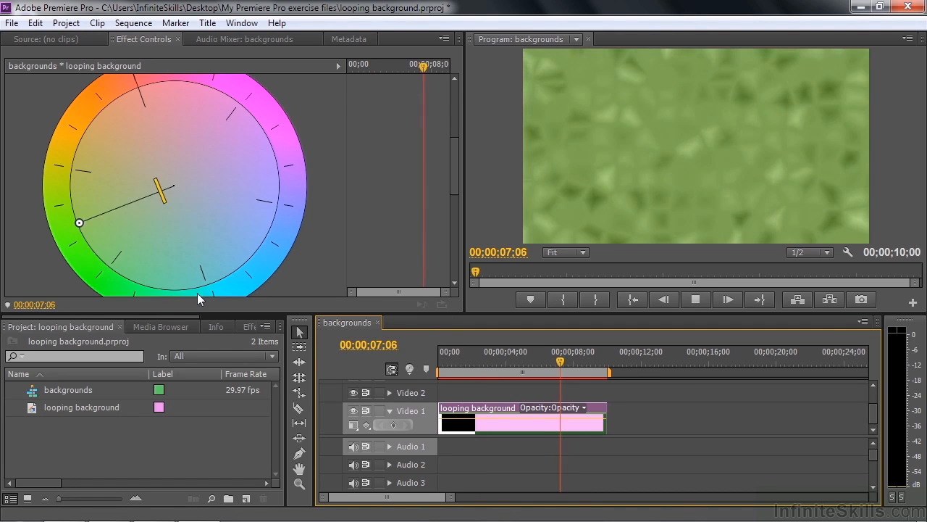
key("space")
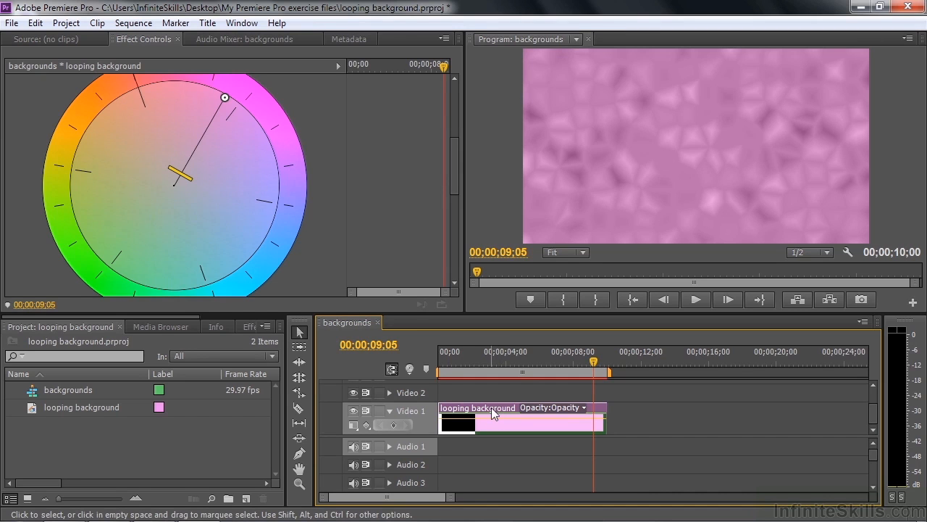
Duplicate the looping background clip directly after itself at 00;00;10;00 on Video 1 and play across the seam from 00;00;08;18
left_click_drag(492, 407, 658, 408)
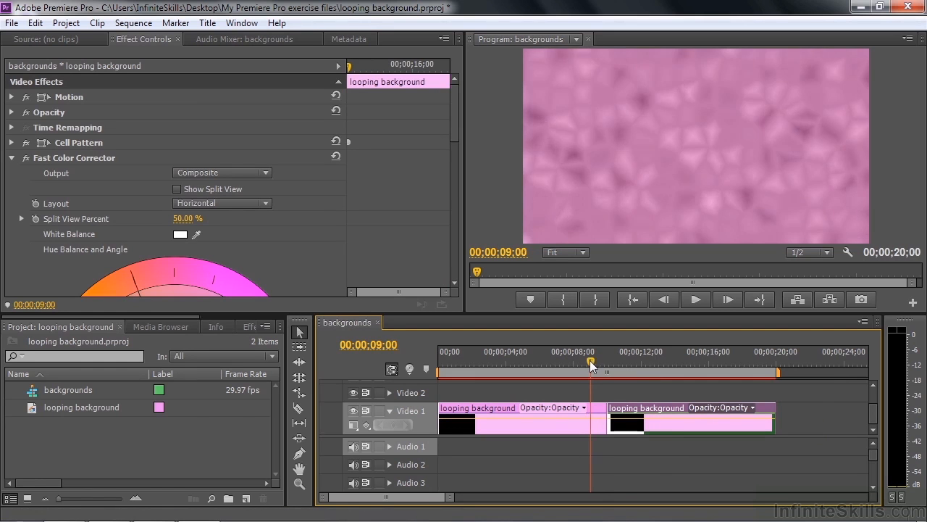
left_click_drag(592, 358, 583, 361)
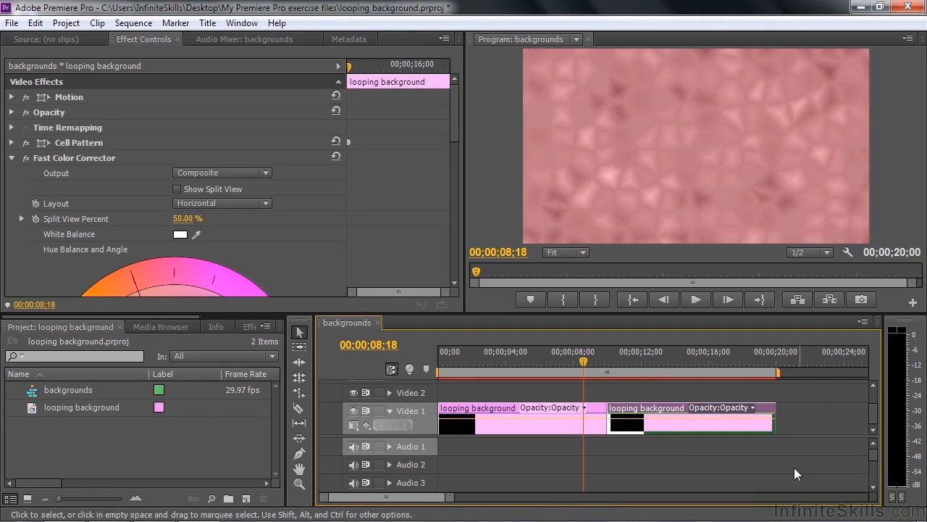
key("space")
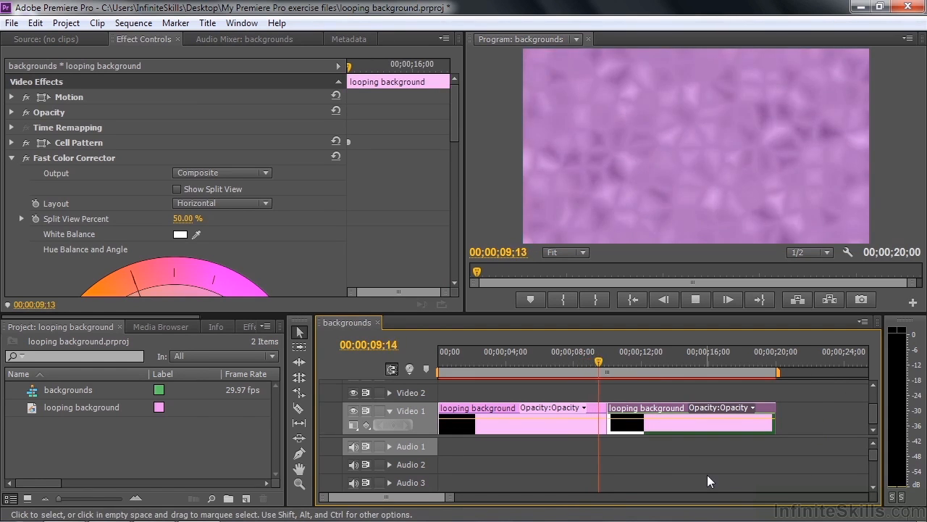
key("space")
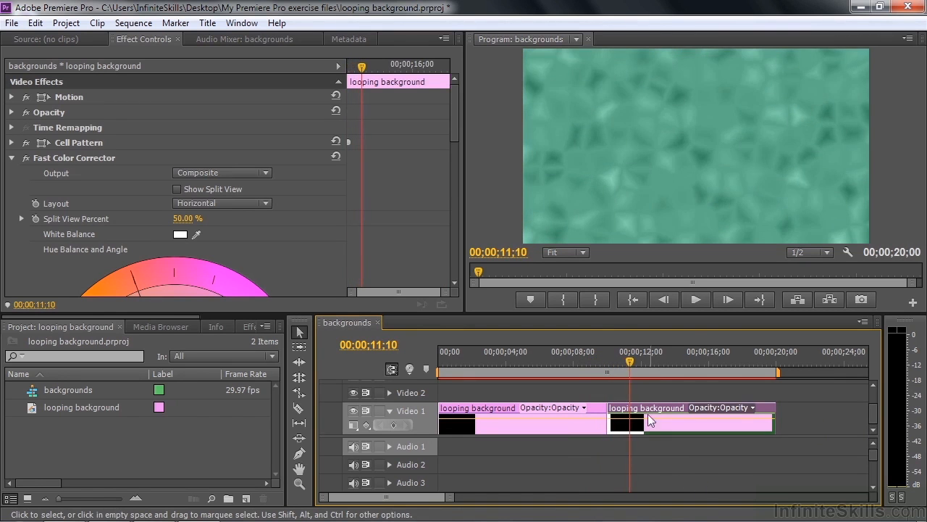
left_click(594, 364)
key("space")
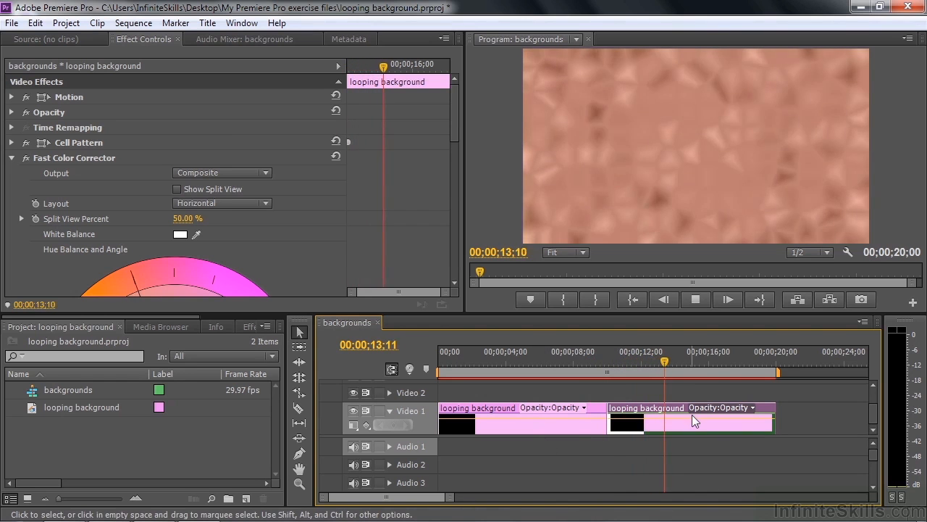
key("space")
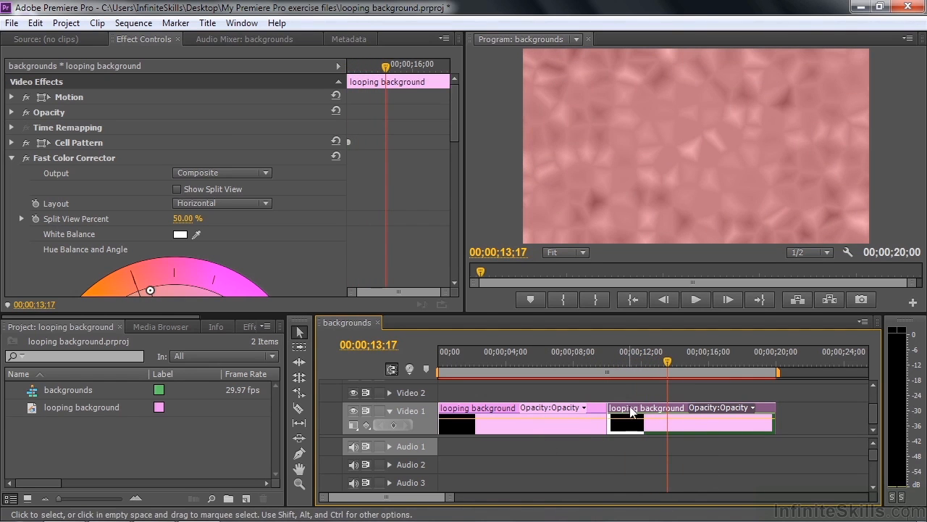
mouse_move(642, 409)
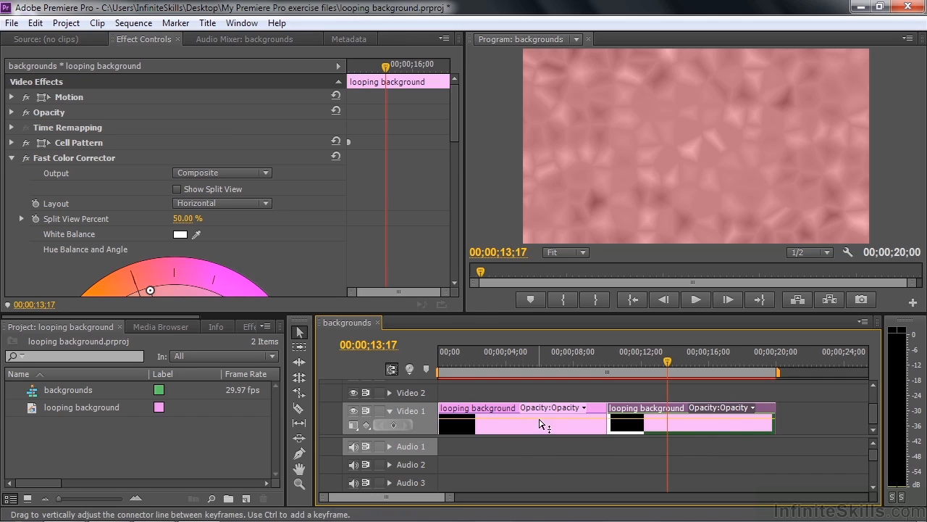
Save the clip's Cell Pattern and Fast Color Corrector effects as one Scale-type preset named "My looping background preset"
left_click(39, 153)
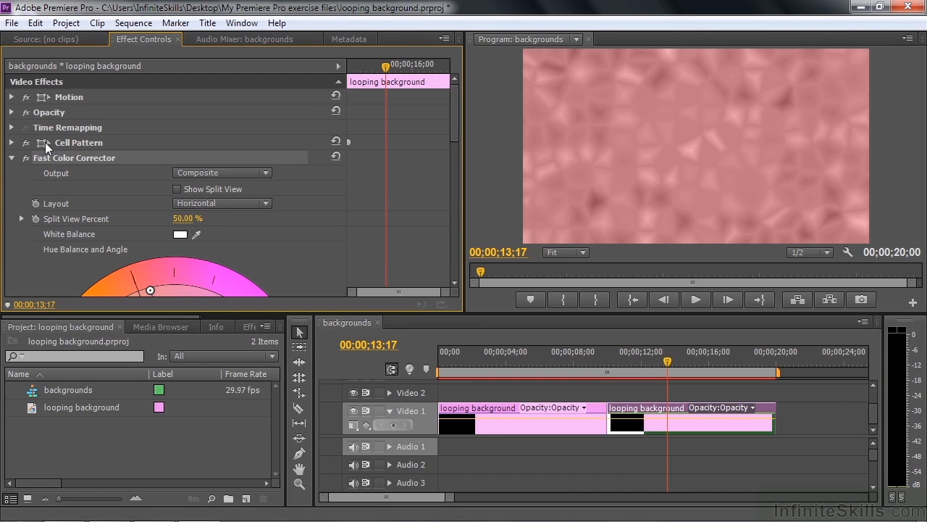
left_click(45, 142, "ctrl")
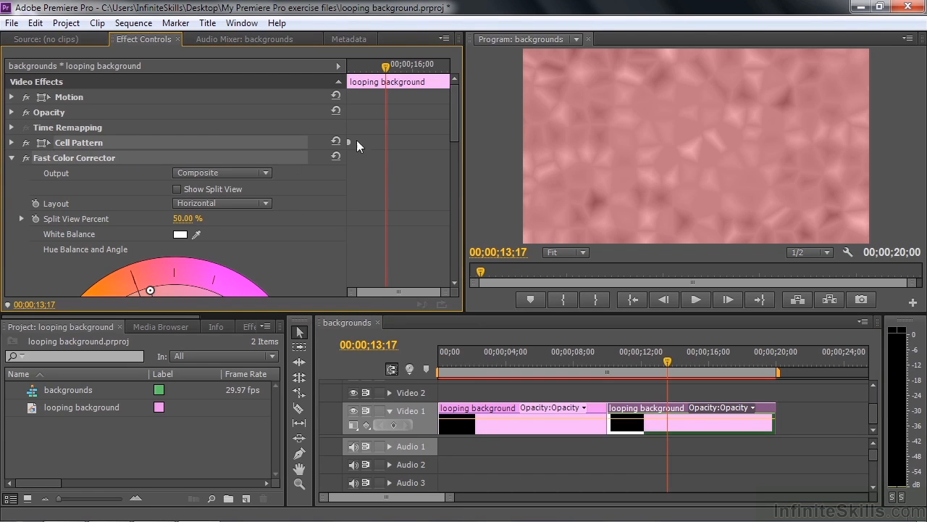
left_click(444, 39)
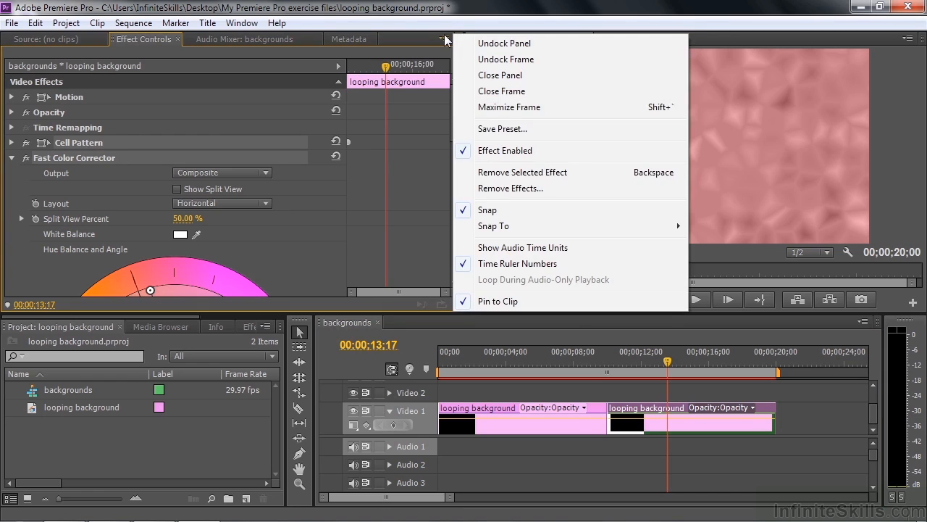
left_click(494, 128)
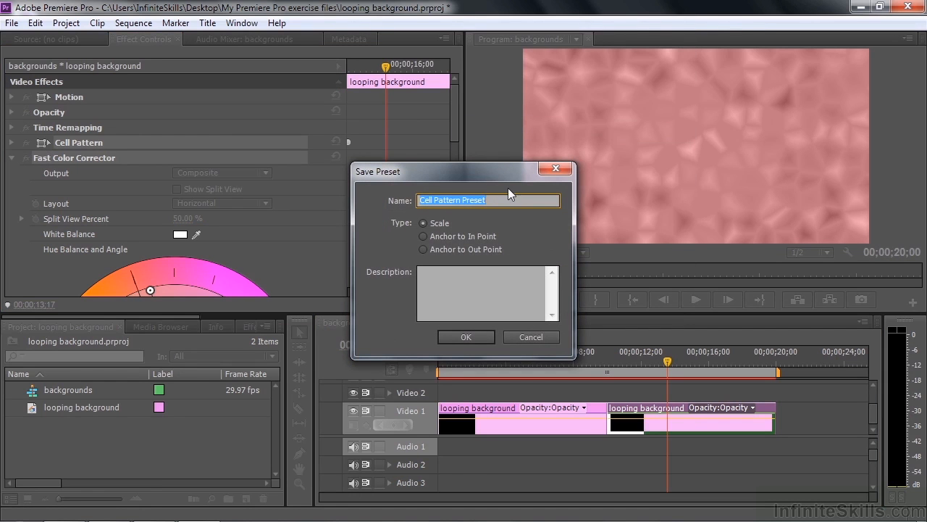
type("My looping background preset")
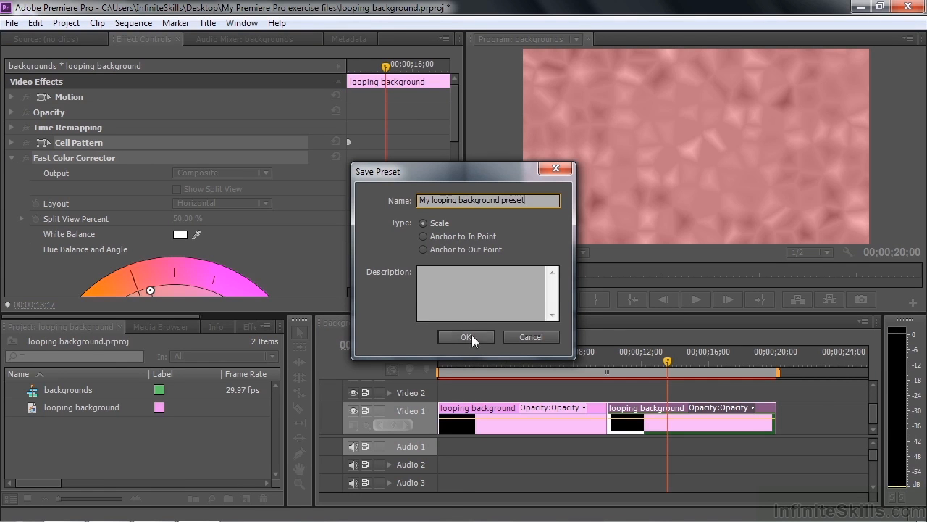
left_click(466, 337)
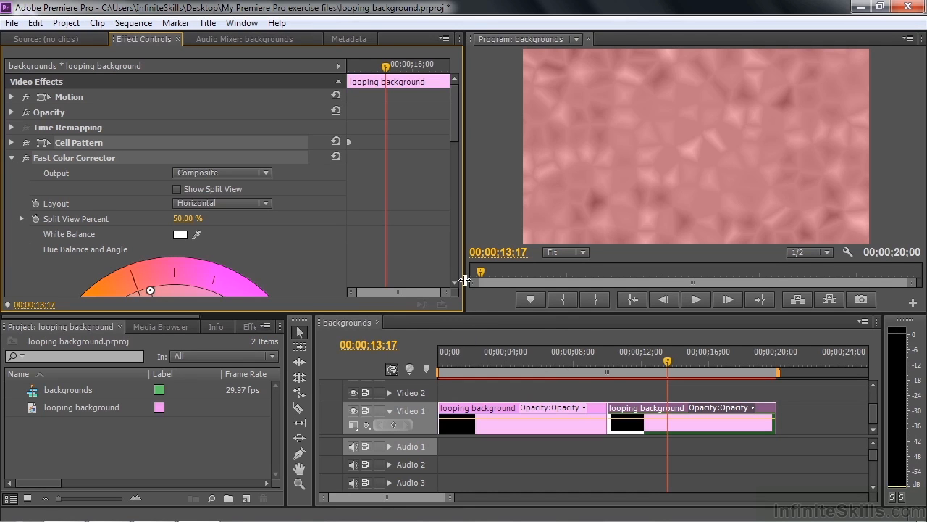
Open the Presets folder in the effects list to locate the saved looping background preset
left_click_drag(185, 316, 160, 331)
left_click(152, 327)
left_click_drag(273, 452, 263, 349)
left_click(11, 363)
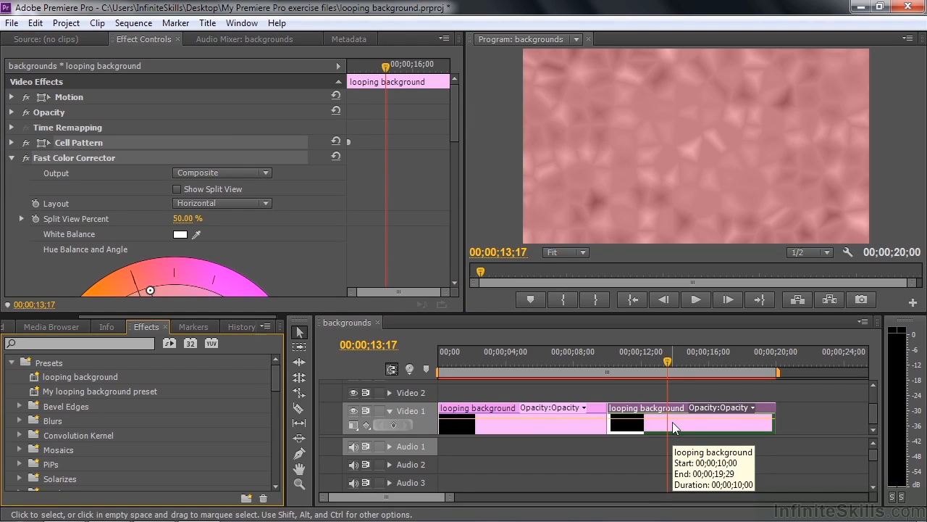
Add a fresh looping background matte from the project to Video 1, directly after the duplicate clip at 00;00;20;00
left_click_drag(398, 496, 410, 497)
left_click_drag(107, 317, 5, 317)
left_click(28, 329)
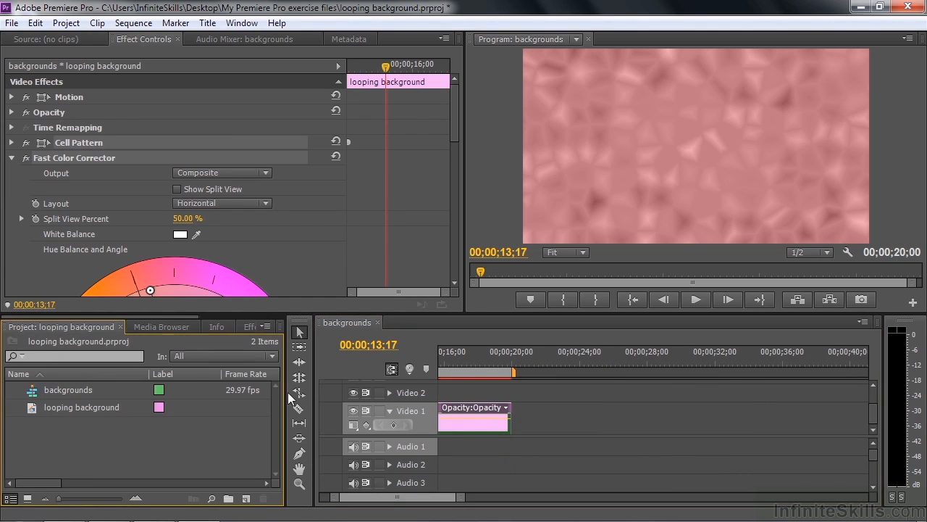
left_click_drag(49, 408, 594, 430)
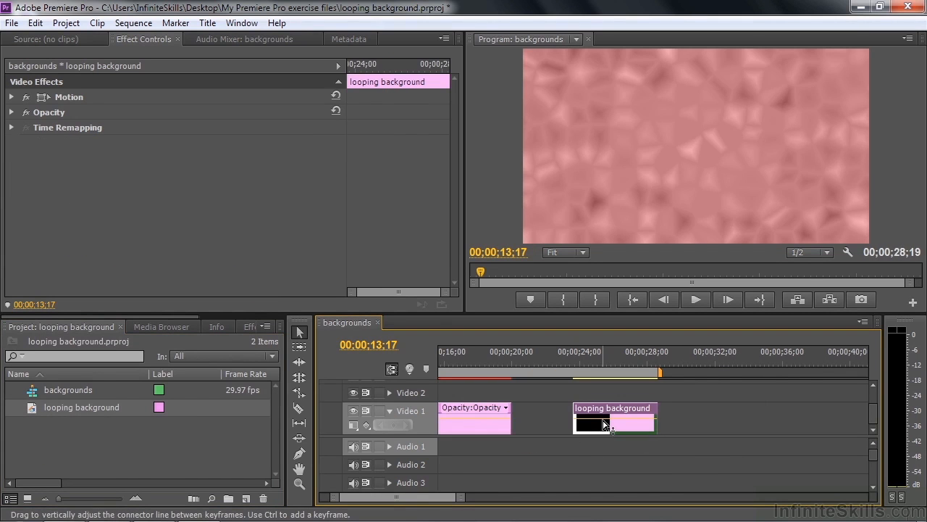
left_click_drag(609, 411, 548, 410)
Extend the newly added matte clip so that it ends at 00;00;30;00
left_click(585, 362)
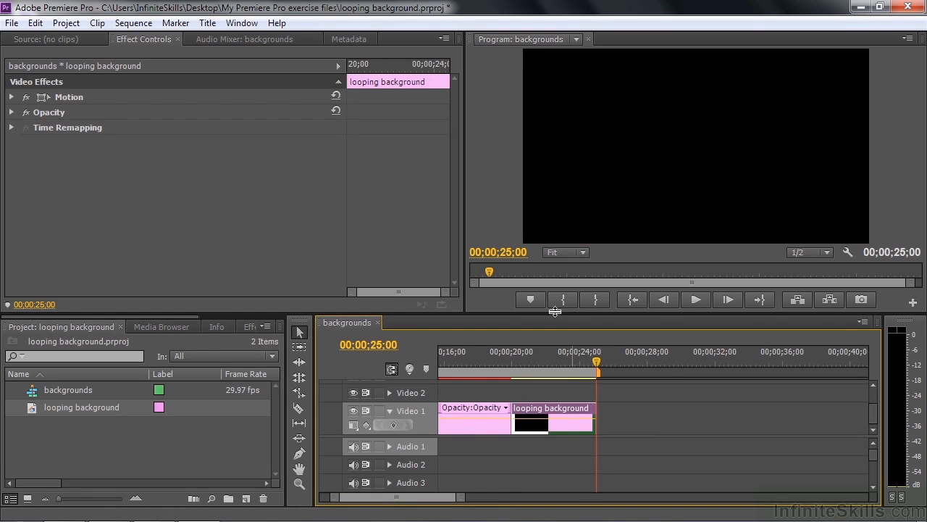
left_click(507, 253)
left_click_drag(507, 255, 512, 256)
key("BackSpace")
key("BackSpace")
type("30")
key("Return")
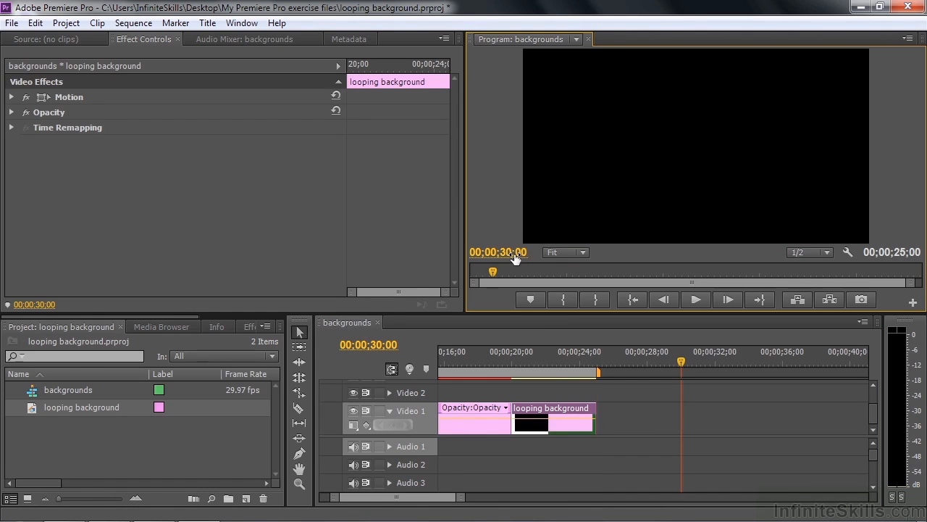
left_click_drag(594, 413, 680, 413)
left_click(604, 425)
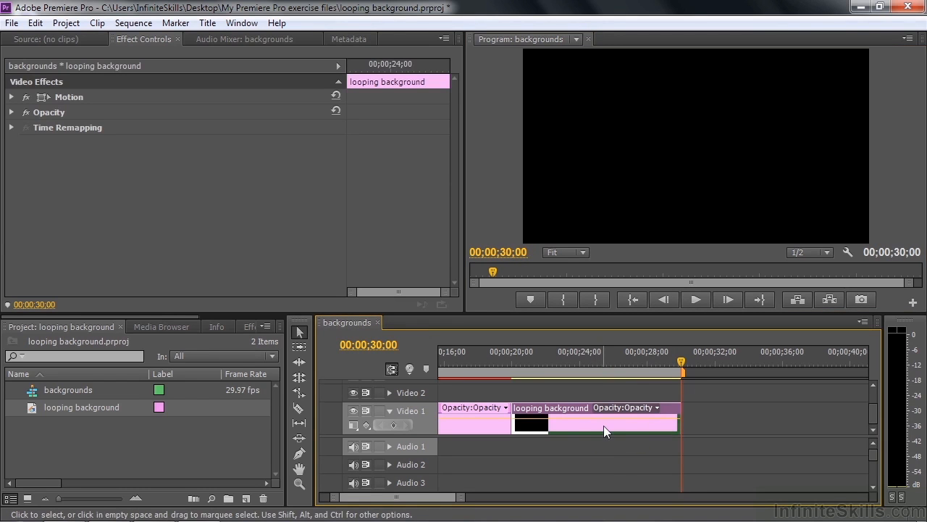
Apply "My looping background preset" to the newly added matte clip and preview it near 00;00;27;28
left_click_drag(139, 316, 297, 325)
left_click(139, 327)
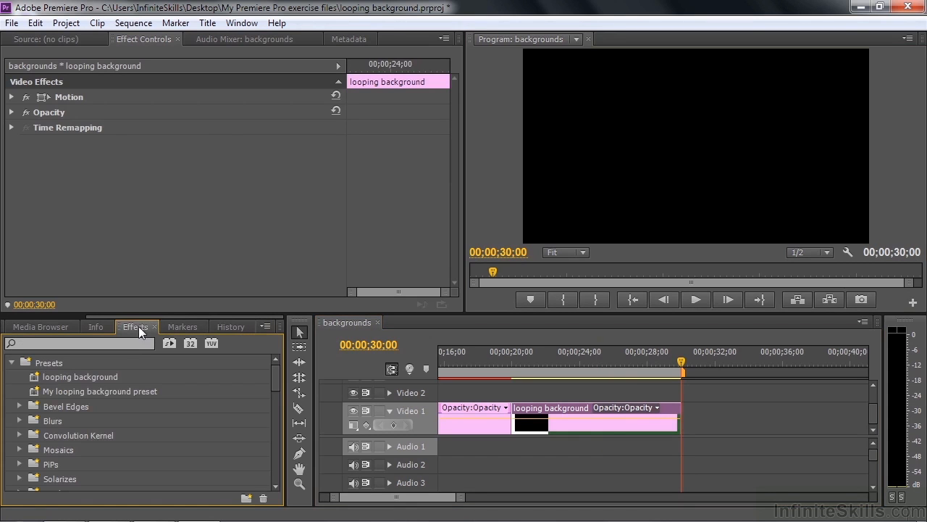
left_click_drag(38, 392, 581, 414)
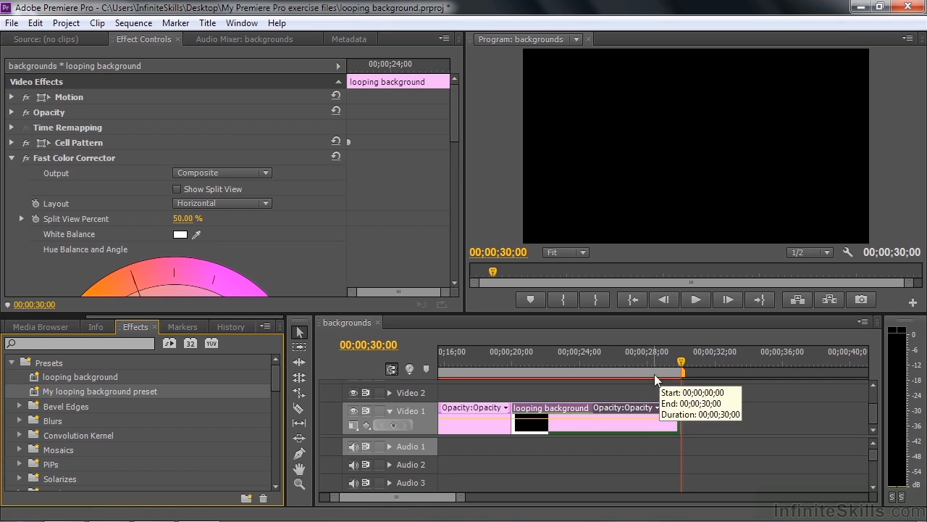
left_click_drag(680, 366, 647, 367)
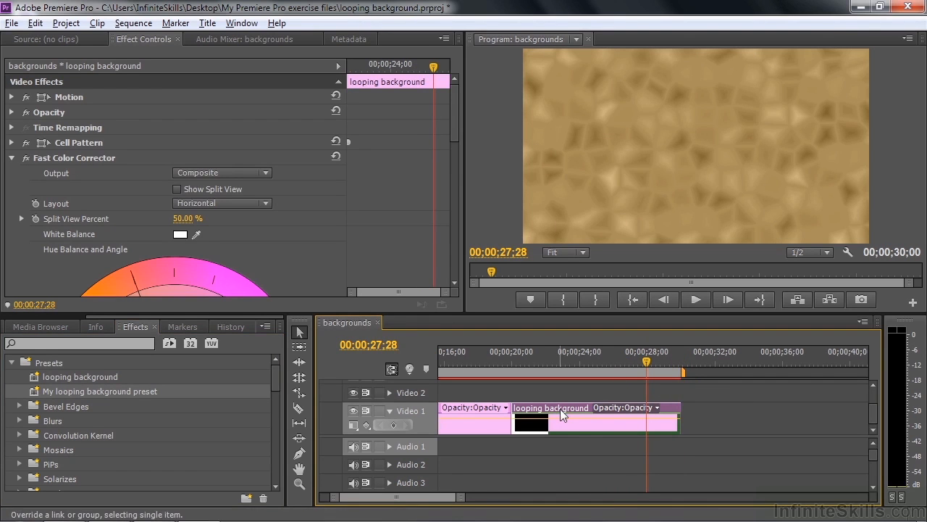
Duplicate the preset-based clip directly after itself at 00;00;30;00 on Video 1, play across the seam and view its color wheel
left_click_drag(561, 409, 733, 406)
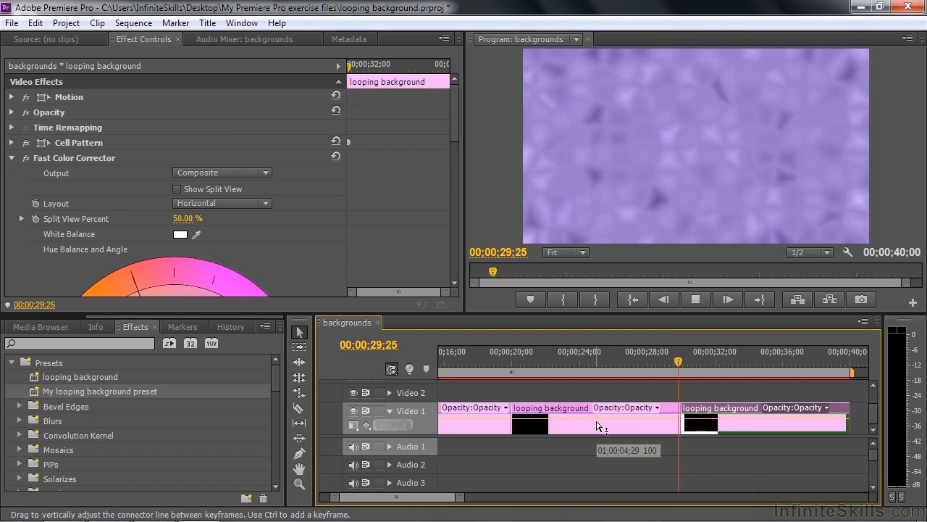
key("space")
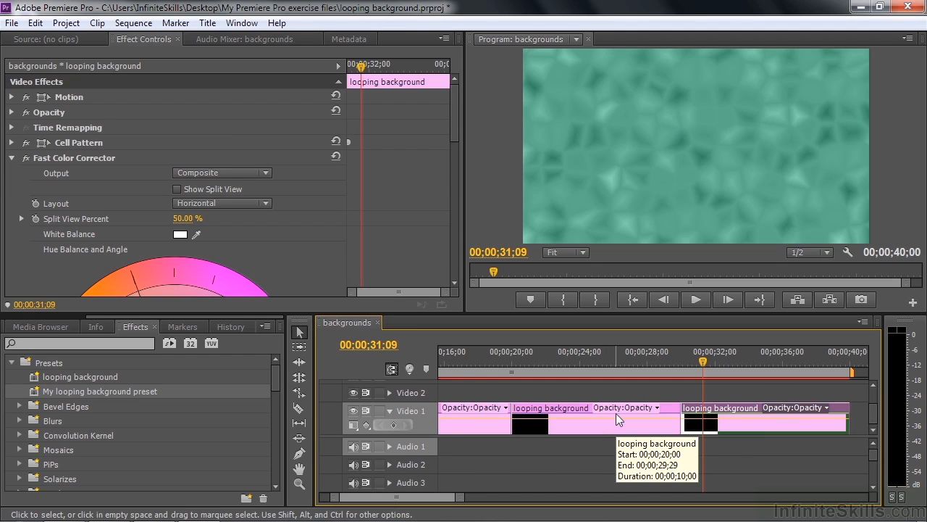
scroll(449, 165, "down", 5)
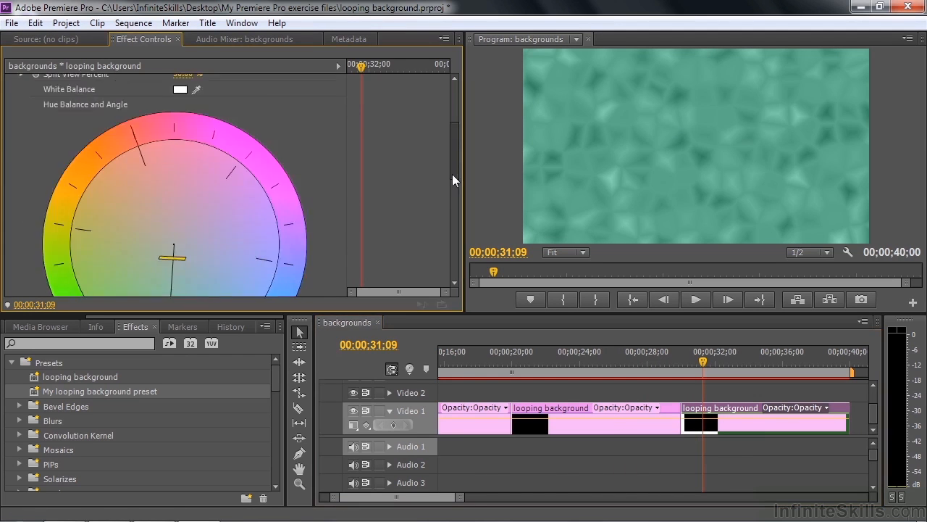